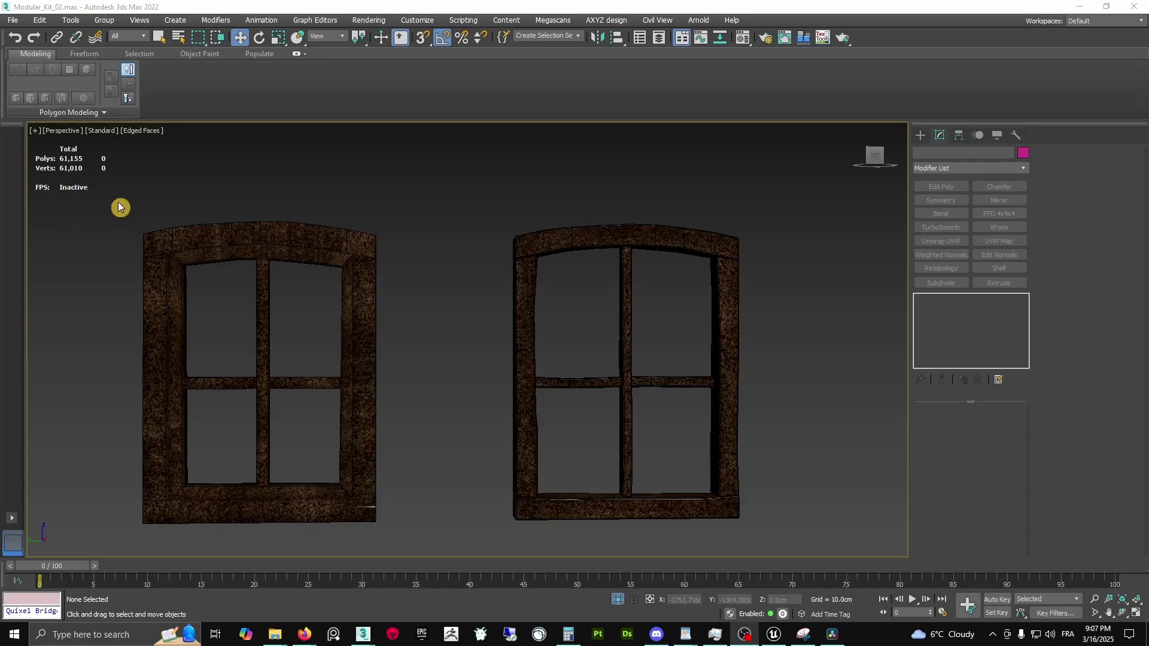
Select each window frame in turn, then both together, to compare their polygon and vertex counts
drag(129, 205, 395, 536)
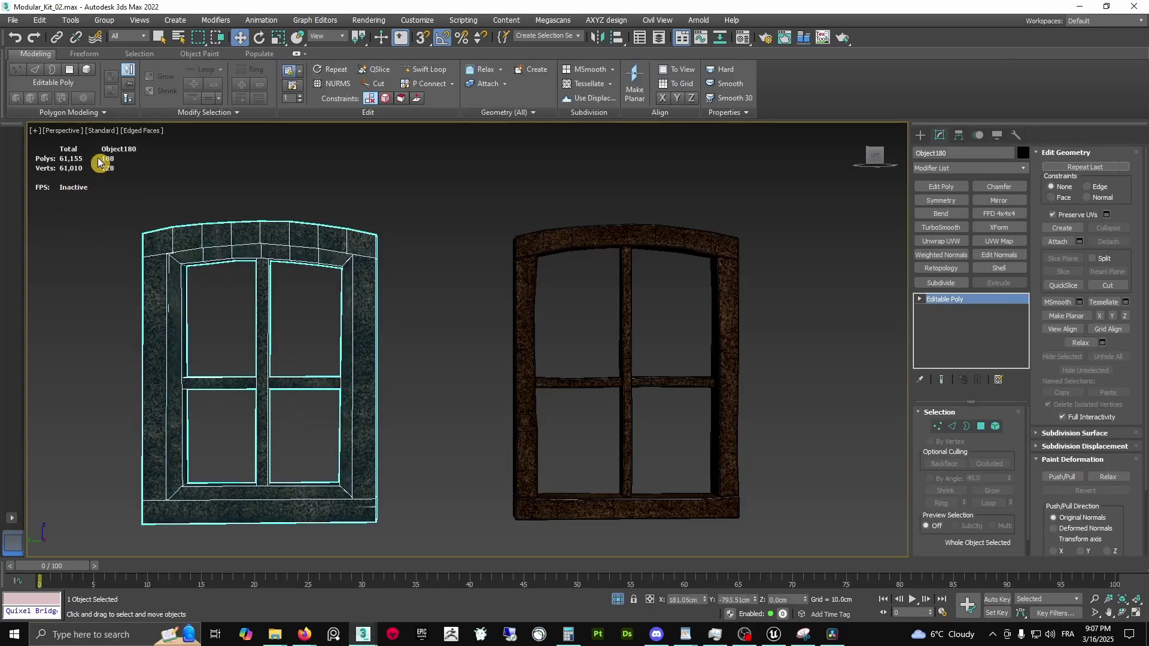
drag(498, 191, 762, 536)
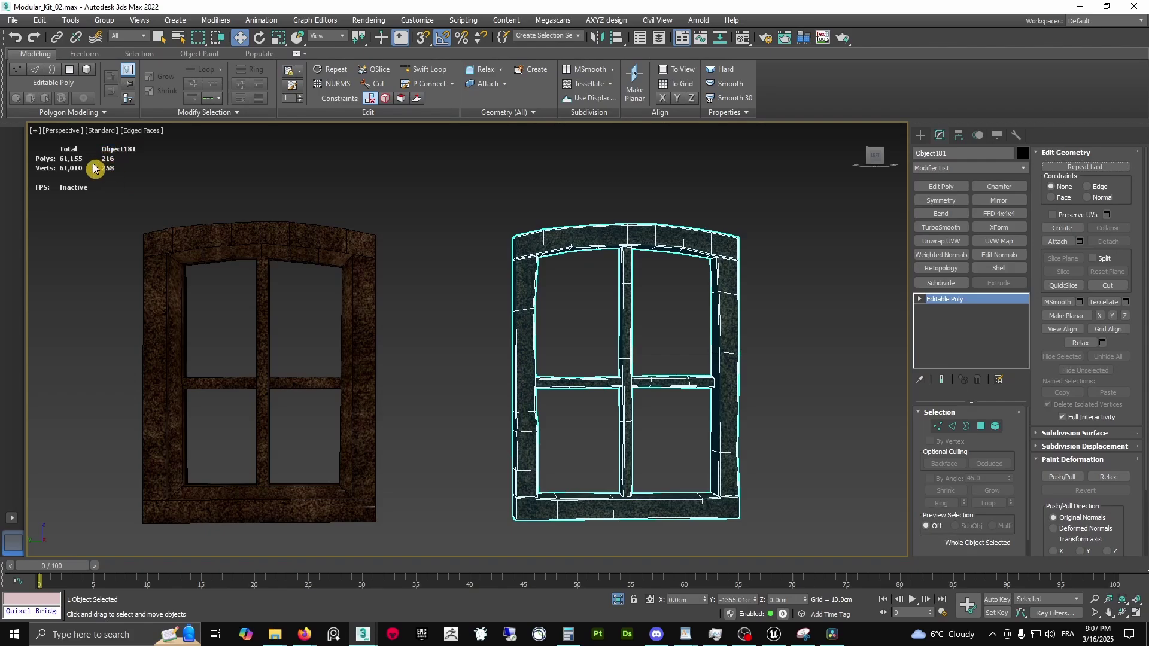
drag(118, 200, 746, 547)
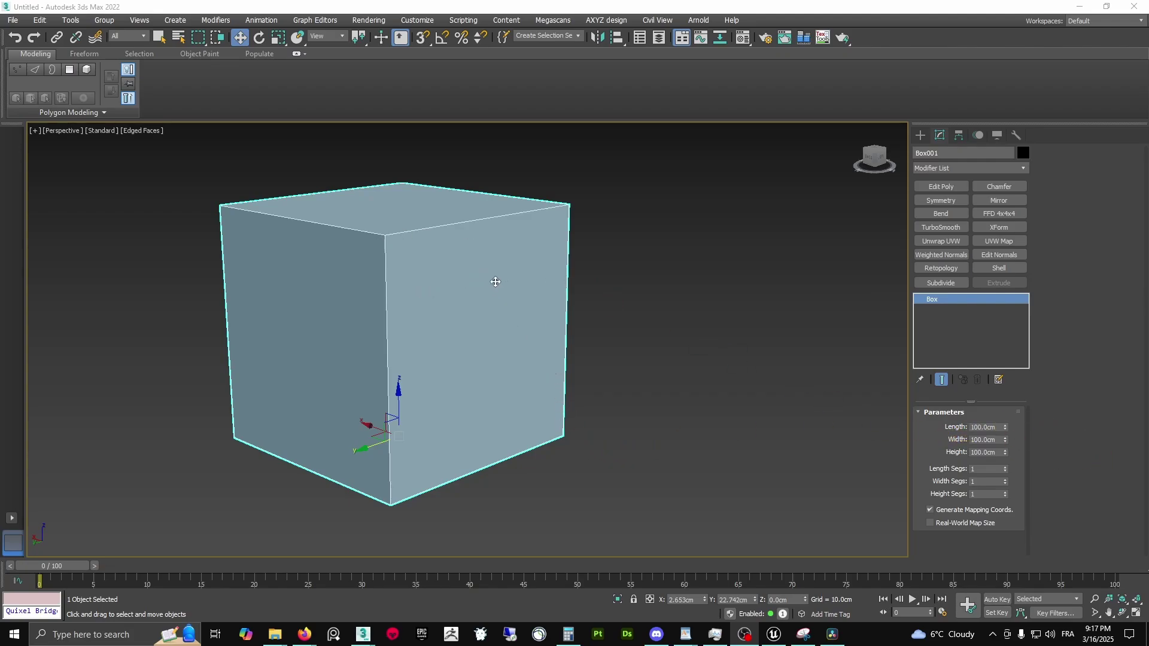
Add an Edit Normals modifier to the box and examine the vertex normals at its upper corners
alt+middle_drag(495, 282, 518, 305)
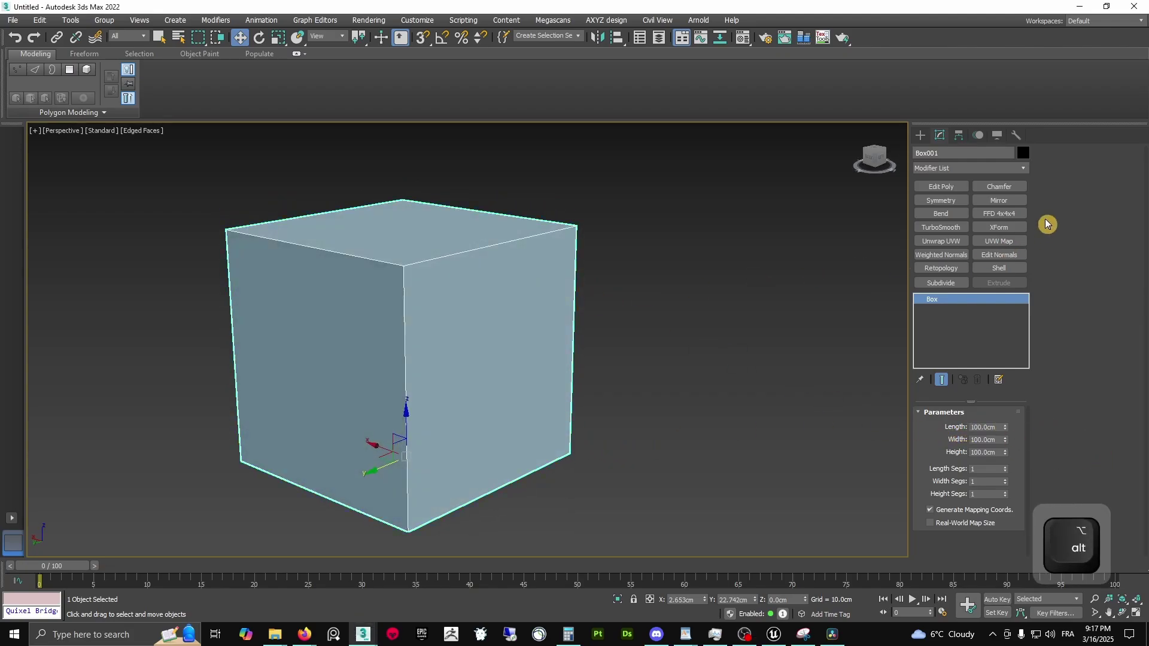
click(990, 257)
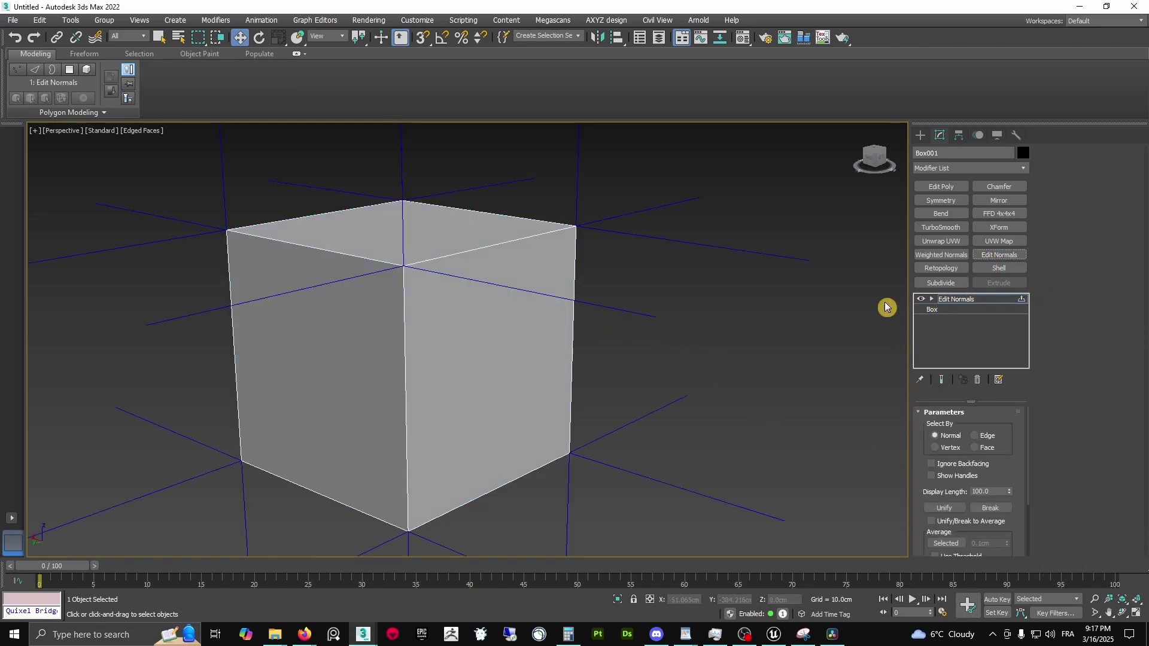
alt+middle_drag(572, 261, 511, 333)
scroll(497, 304, up, 3)
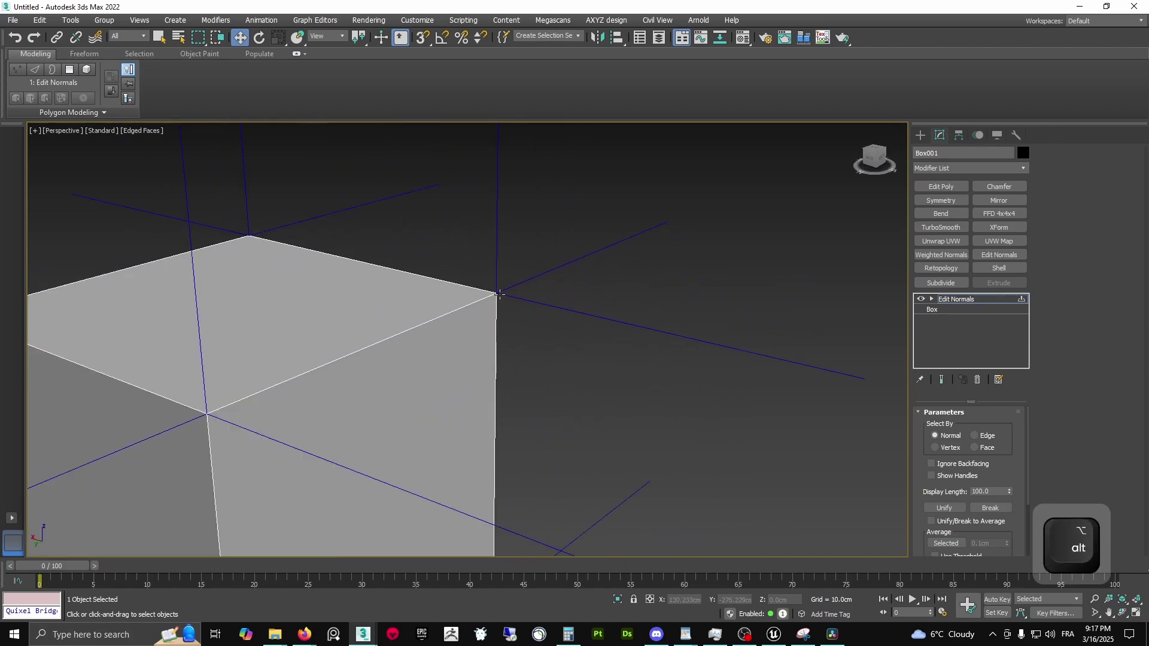
scroll(529, 319, down, 3)
alt+middle_drag(526, 331, 395, 339)
scroll(412, 322, up, 3)
alt+middle_drag(655, 279, 563, 353)
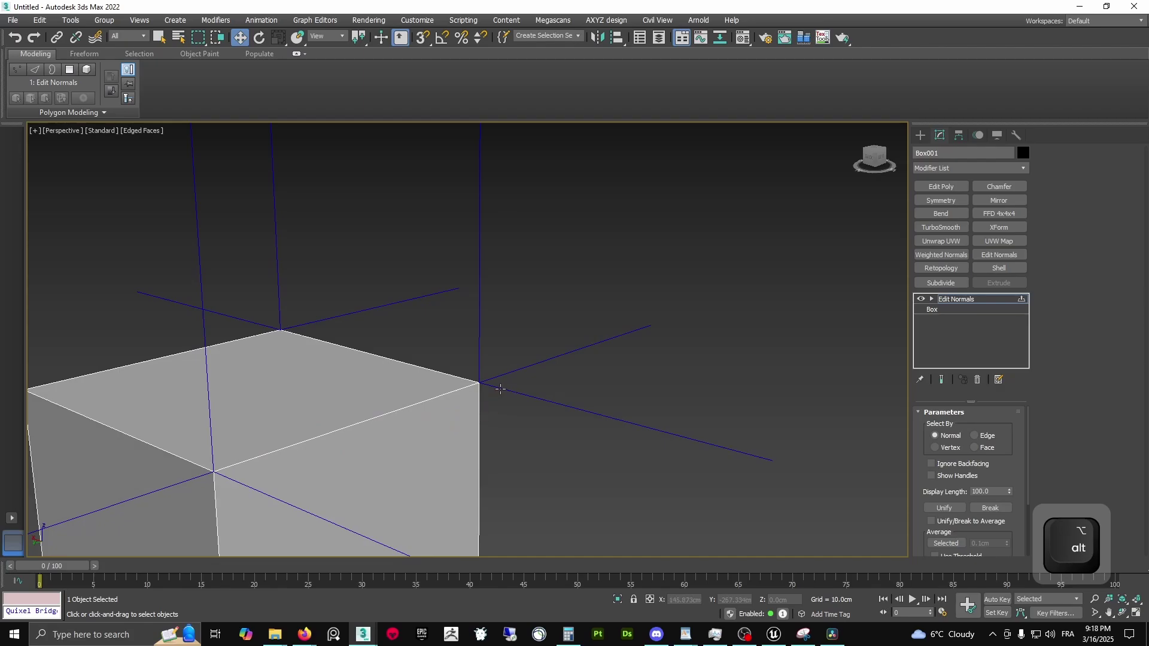
alt+middle_drag(530, 317, 412, 381)
scroll(419, 364, down, 5)
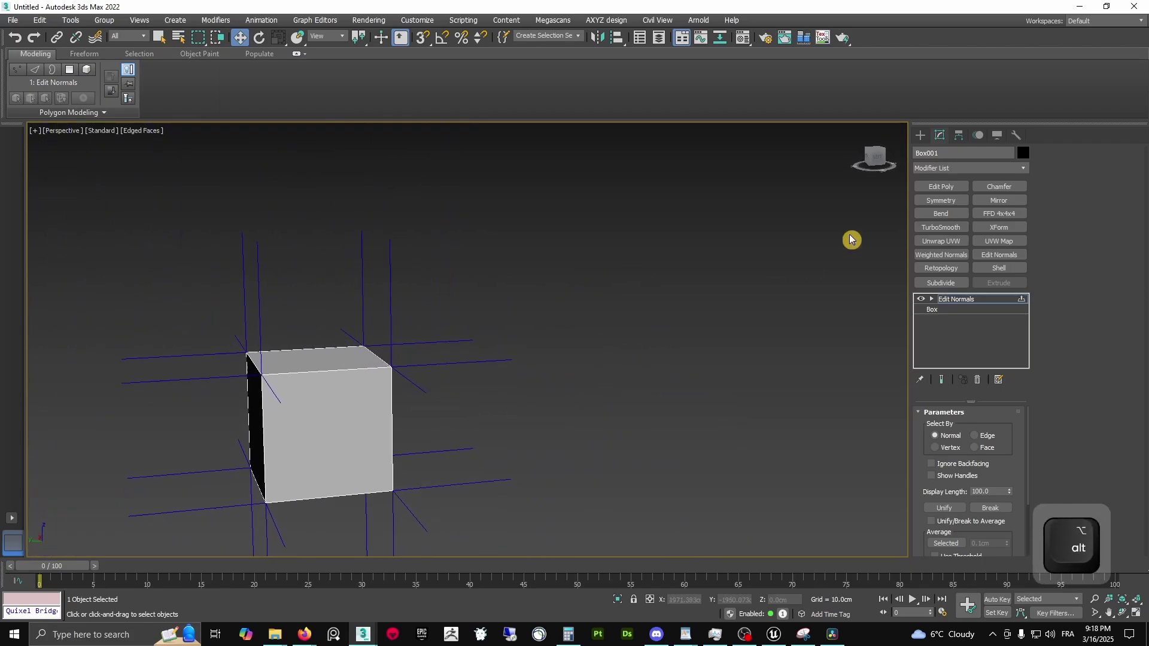
Make one independent copy of the box, offset about 246 cm in the negative Y direction
click(920, 135)
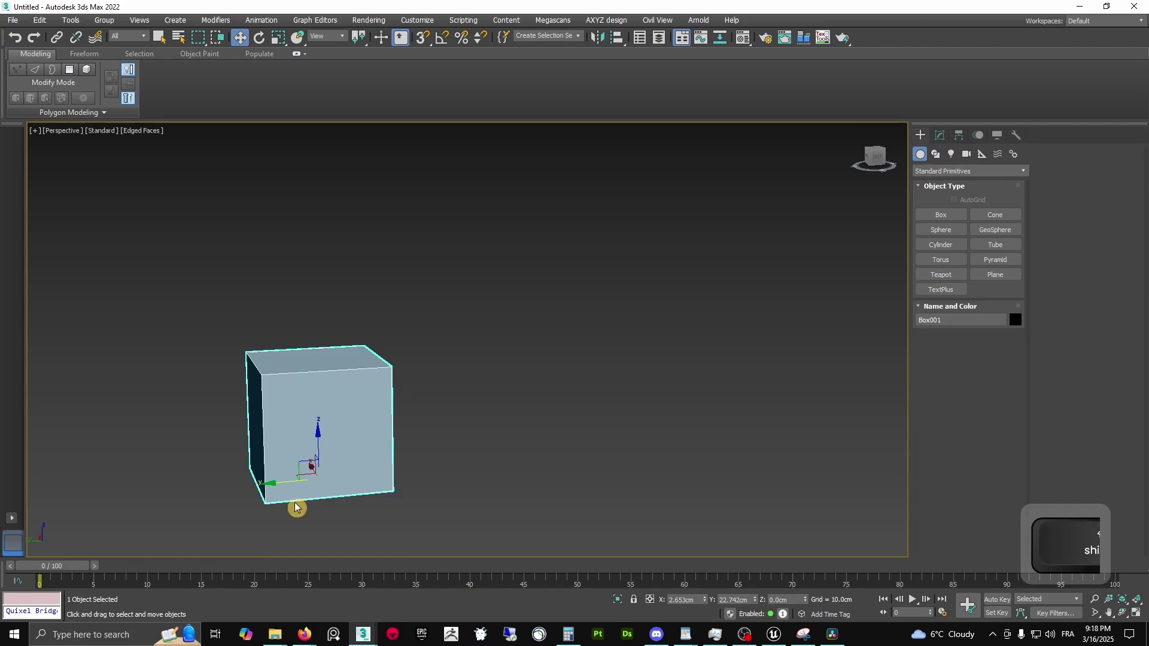
shift+drag(296, 508, 558, 454)
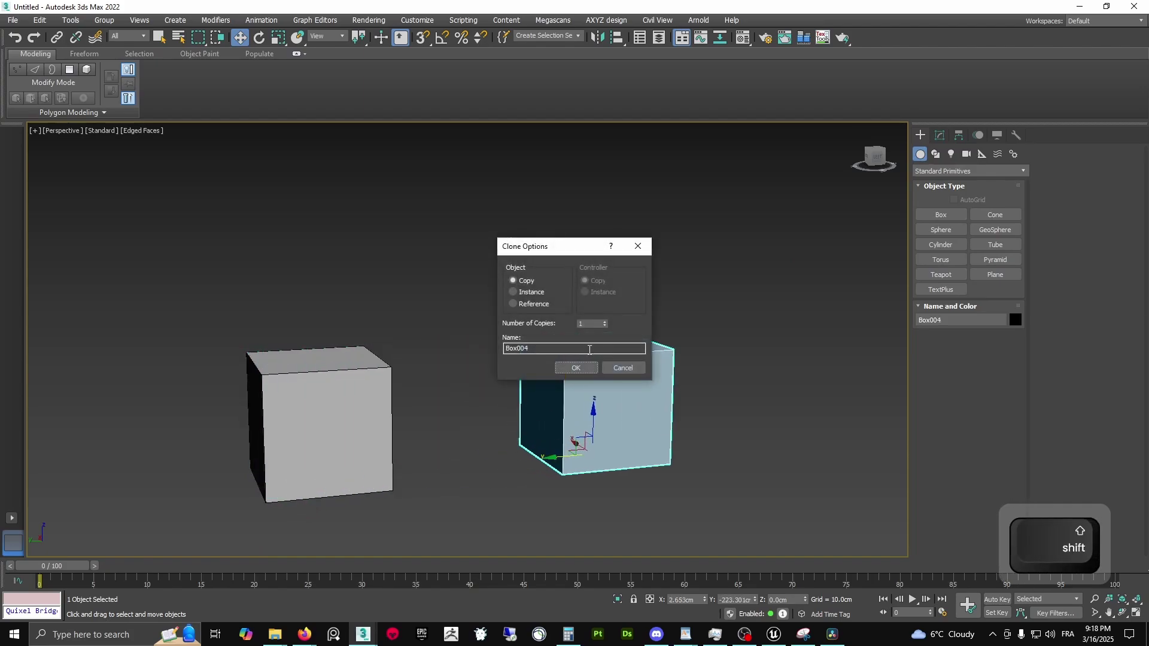
click(576, 368)
Delete the Edit Normals modifier from the copied box
click(940, 136)
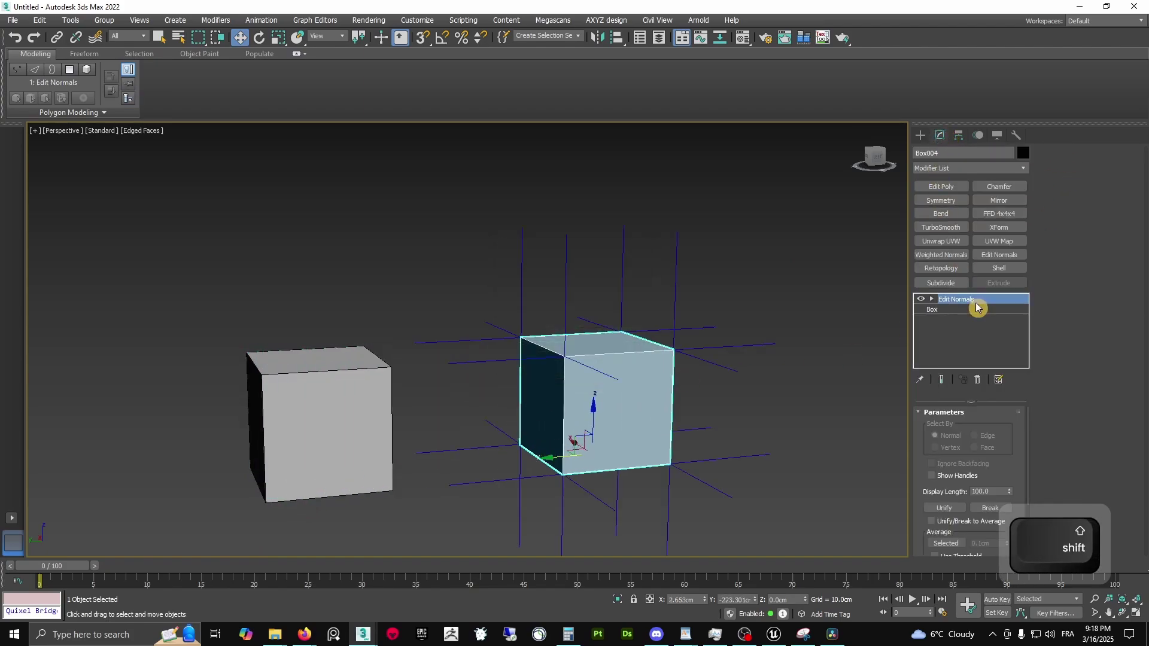
right_click(977, 308)
click(1008, 325)
Add an Edit Poly modifier to the copied box and select all of its edges
scroll(624, 438, up, 2)
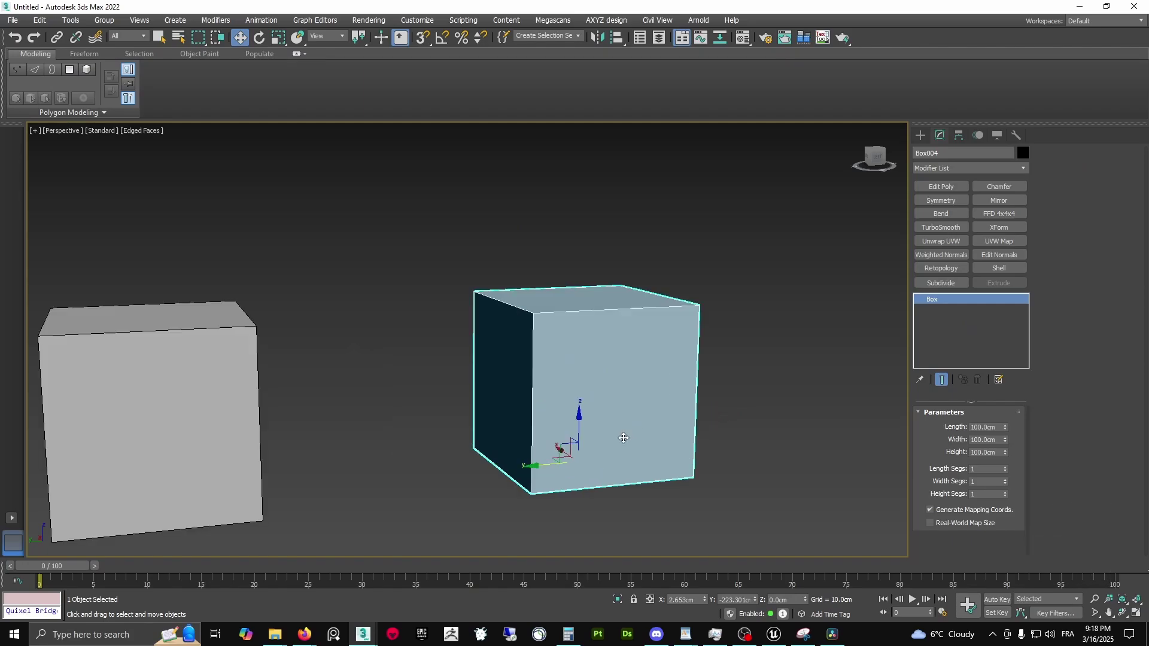
scroll(623, 438, up, 2)
alt+middle_drag(567, 403, 559, 433)
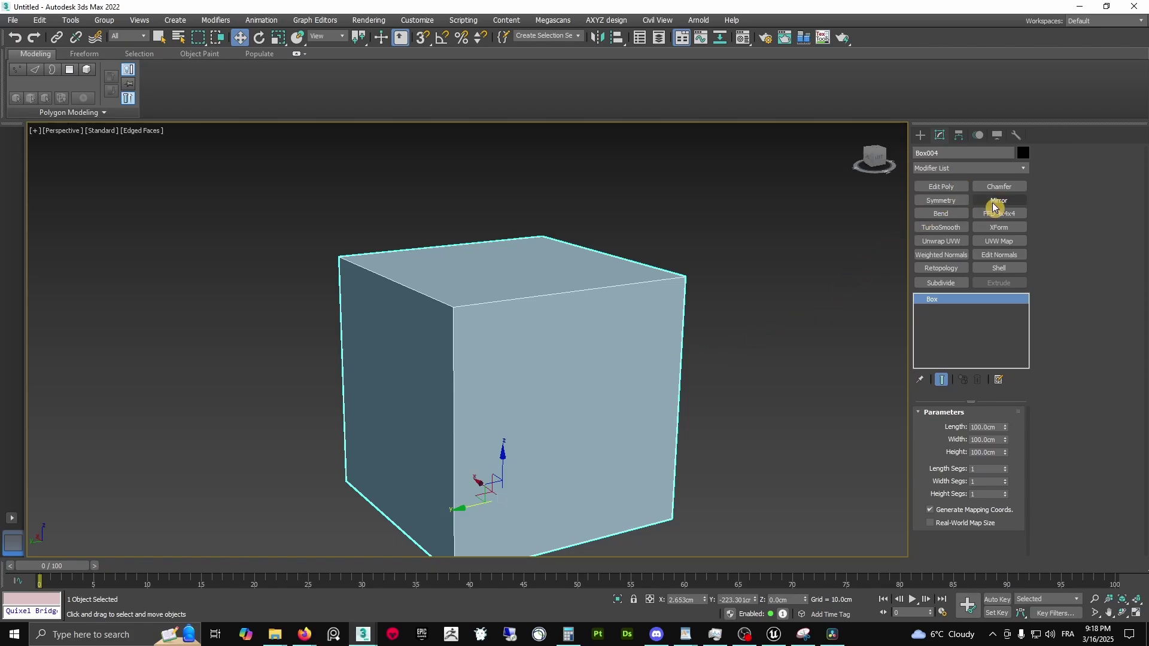
click(959, 187)
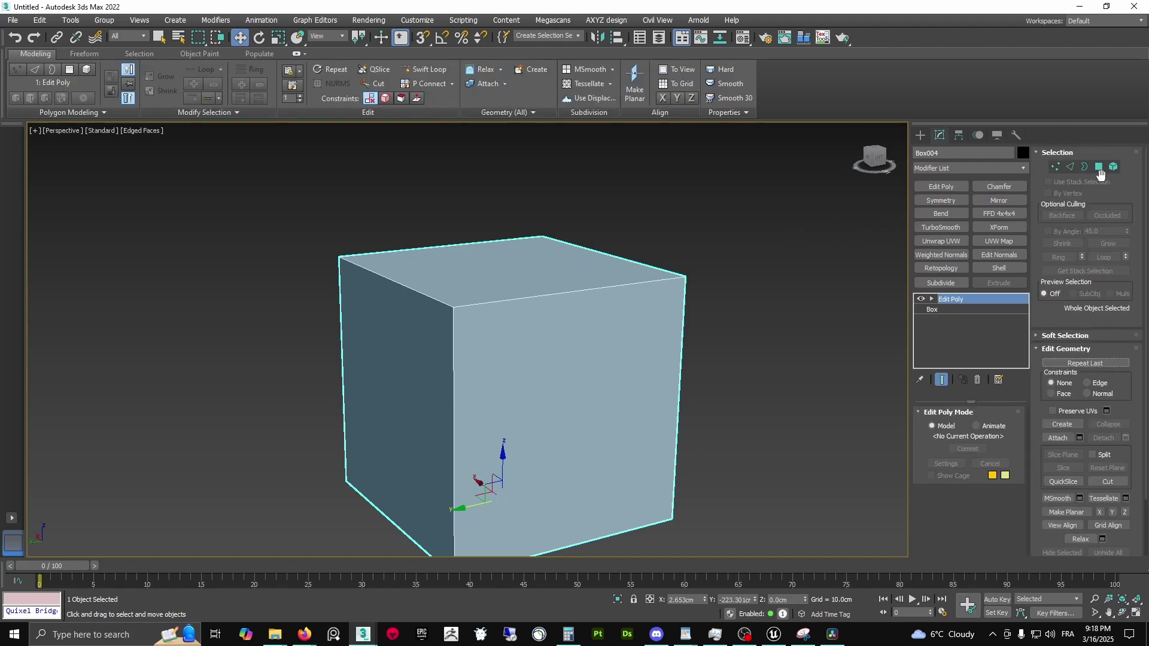
click(1070, 167)
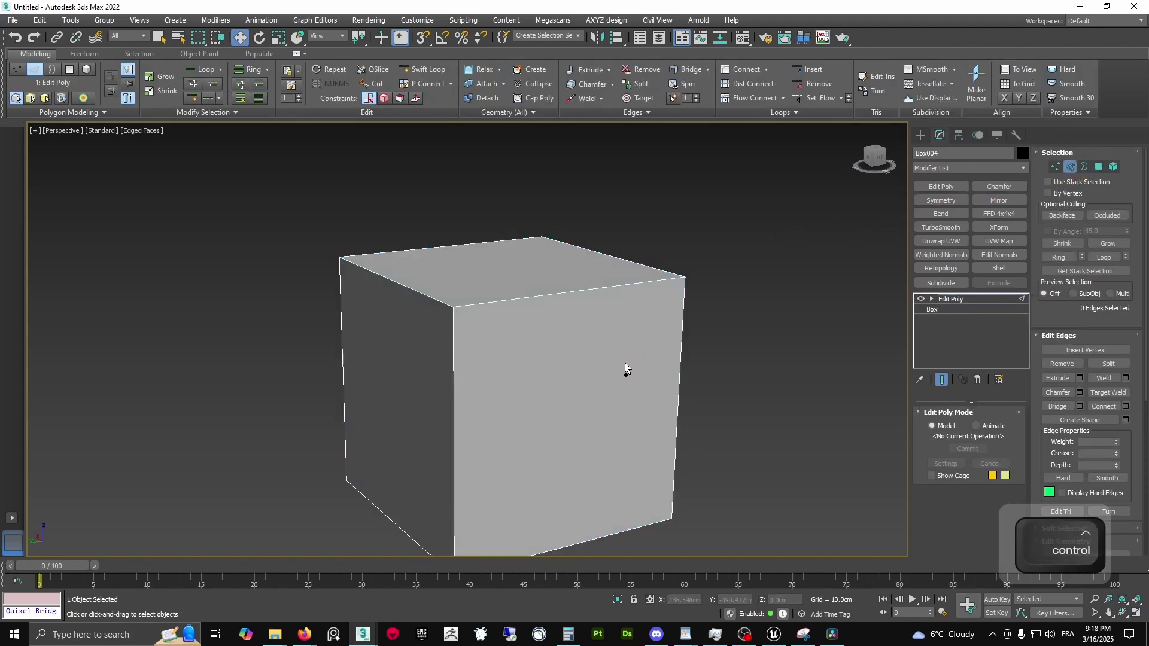
key(ctrl+a)
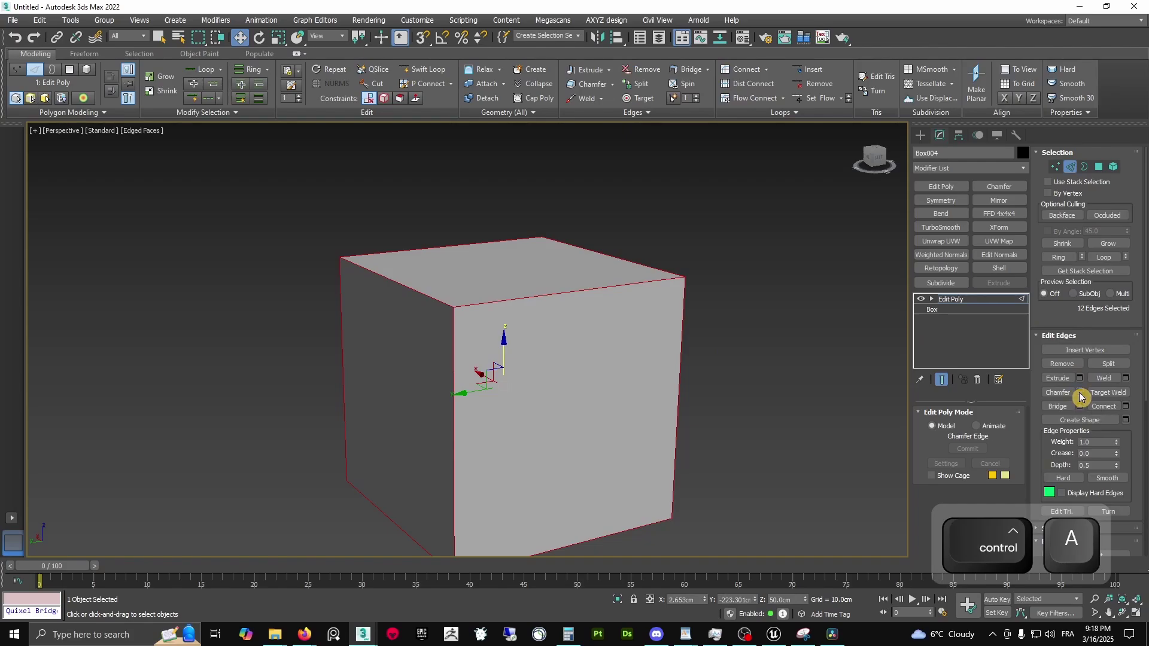
Chamfer all selected edges of the copied box by 1.0 cm with 0 segments and leave edge editing
click(1080, 392)
scroll(565, 314, up, 2)
middle_drag(565, 314, 558, 371)
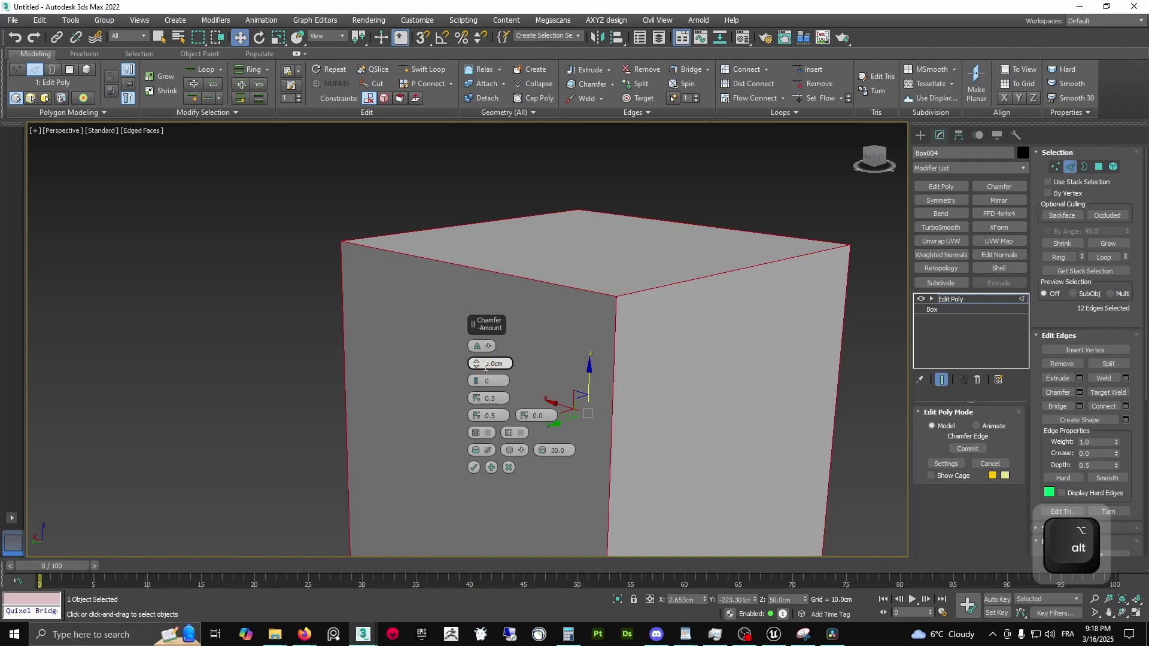
text(1)
key(Return)
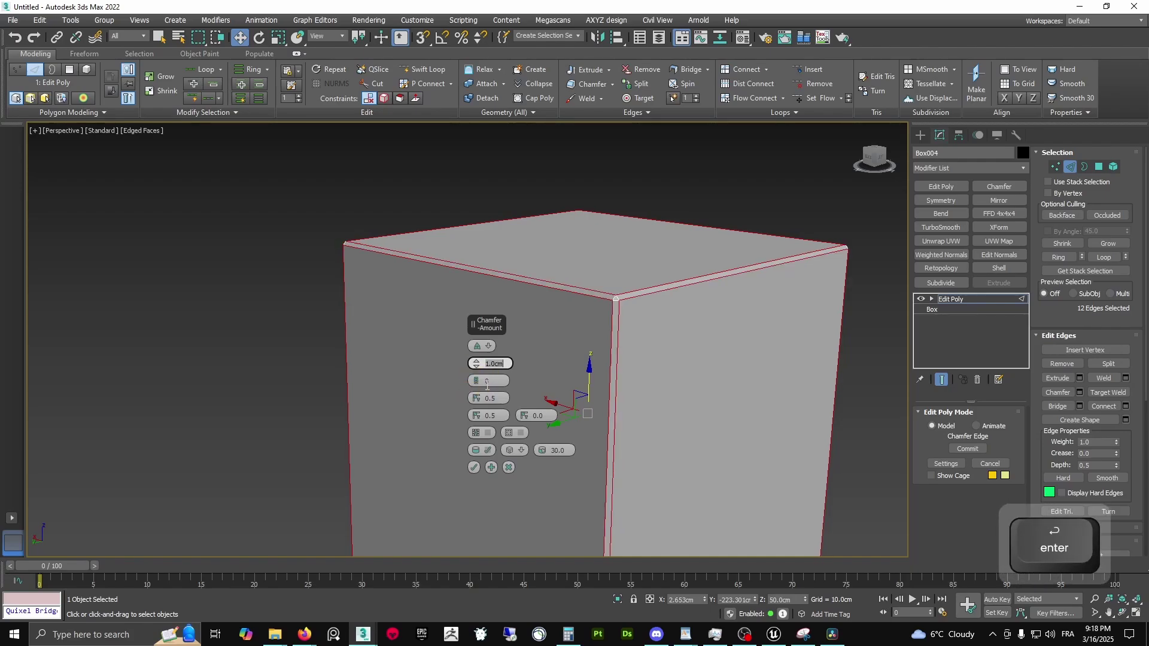
scroll(626, 297, up, 2)
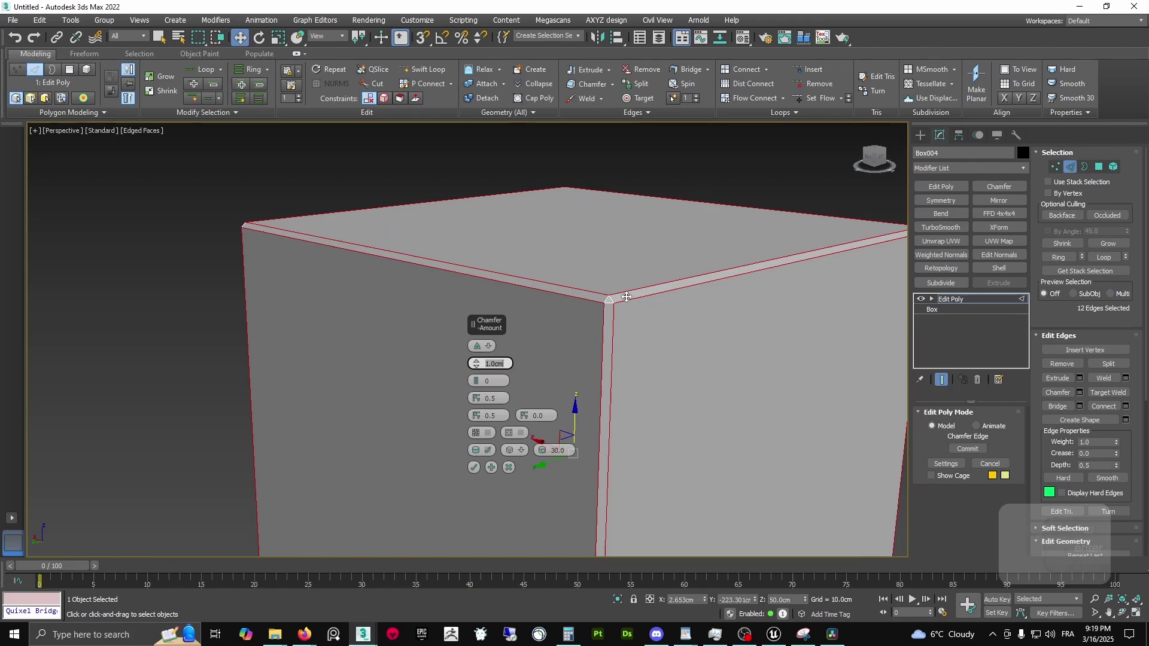
scroll(638, 298, up, 1)
alt+middle_drag(680, 328, 449, 307)
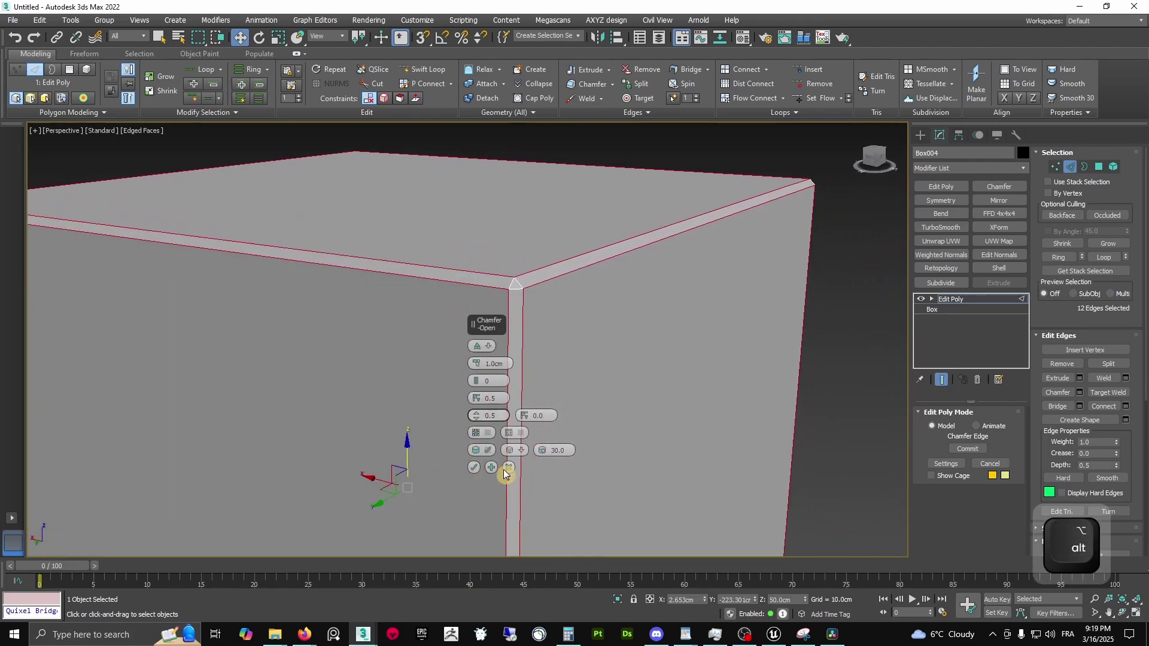
click(474, 468)
scroll(565, 369, down, 2)
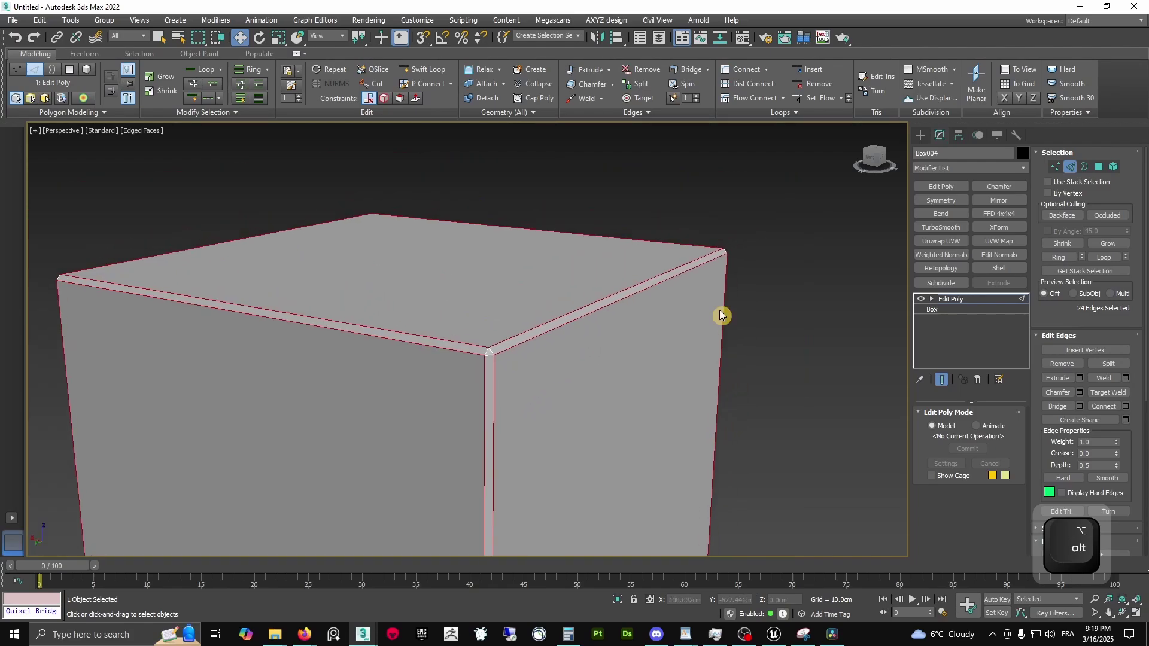
click(1069, 168)
Add an Edit Normals modifier to the chamfered box and examine the normals around its bevelled corners
scroll(652, 344, up, 2)
mouse_move(651, 344)
alt+middle_down()
mouse_move(622, 358)
mouse_move(518, 336)
mouse_move(577, 333)
alt+middle_up()
key(F4)
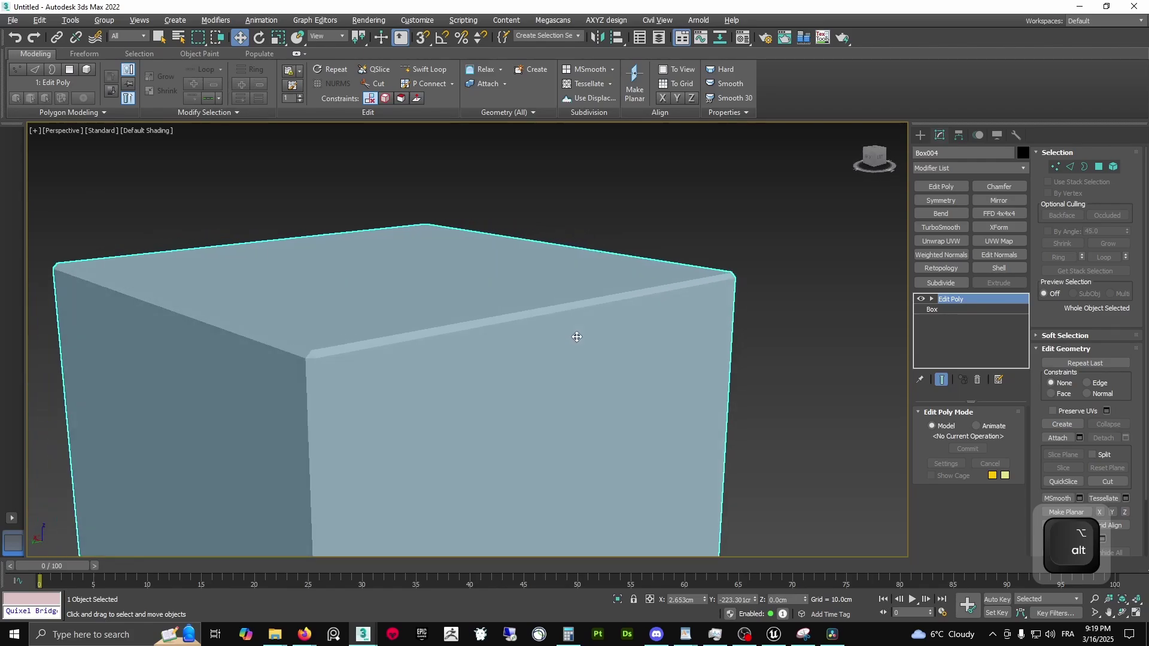
click(999, 255)
alt+middle_drag(825, 318, 440, 378)
key(F4)
scroll(558, 349, up, 5)
scroll(599, 327, down, 5)
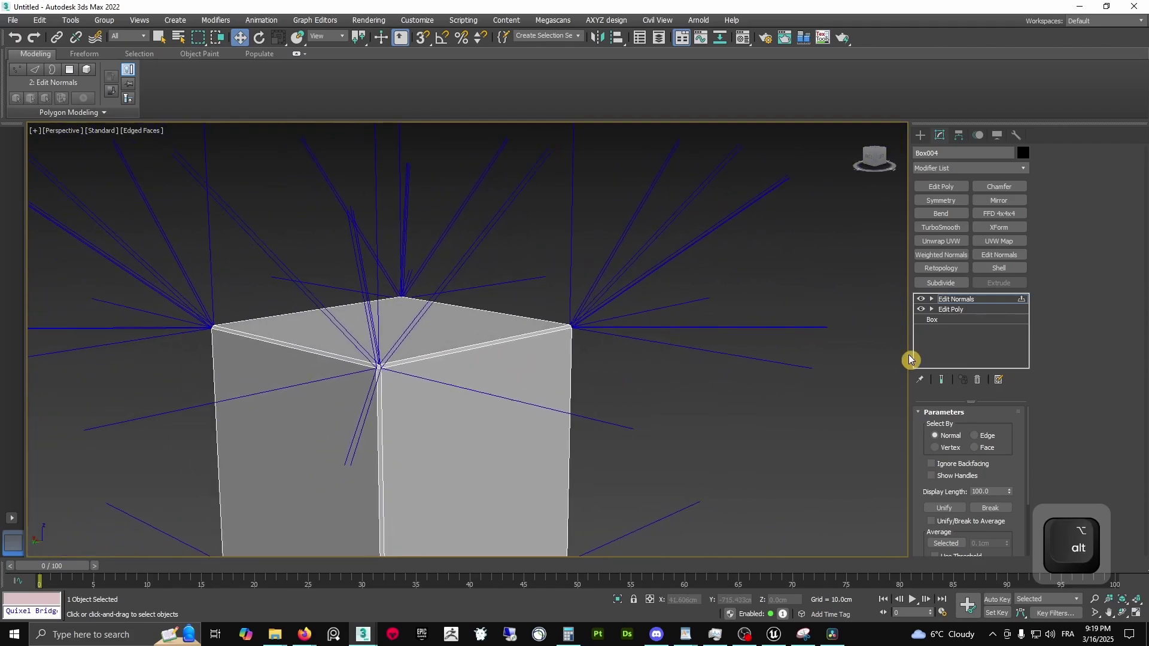
right_click(963, 301)
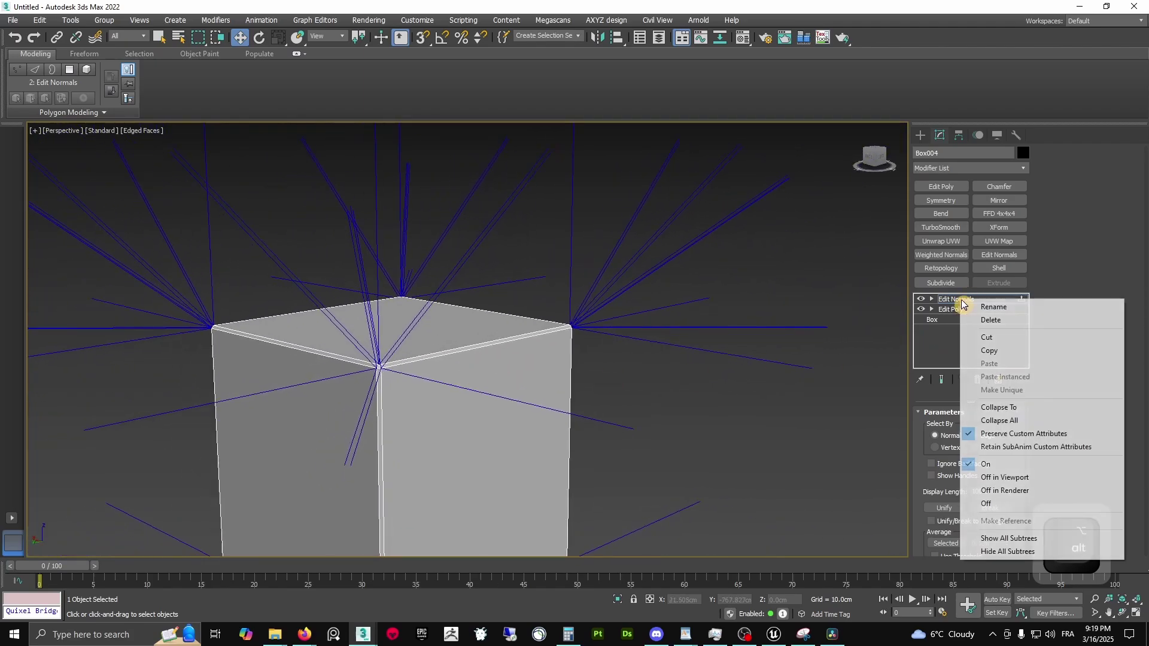
click(1016, 318)
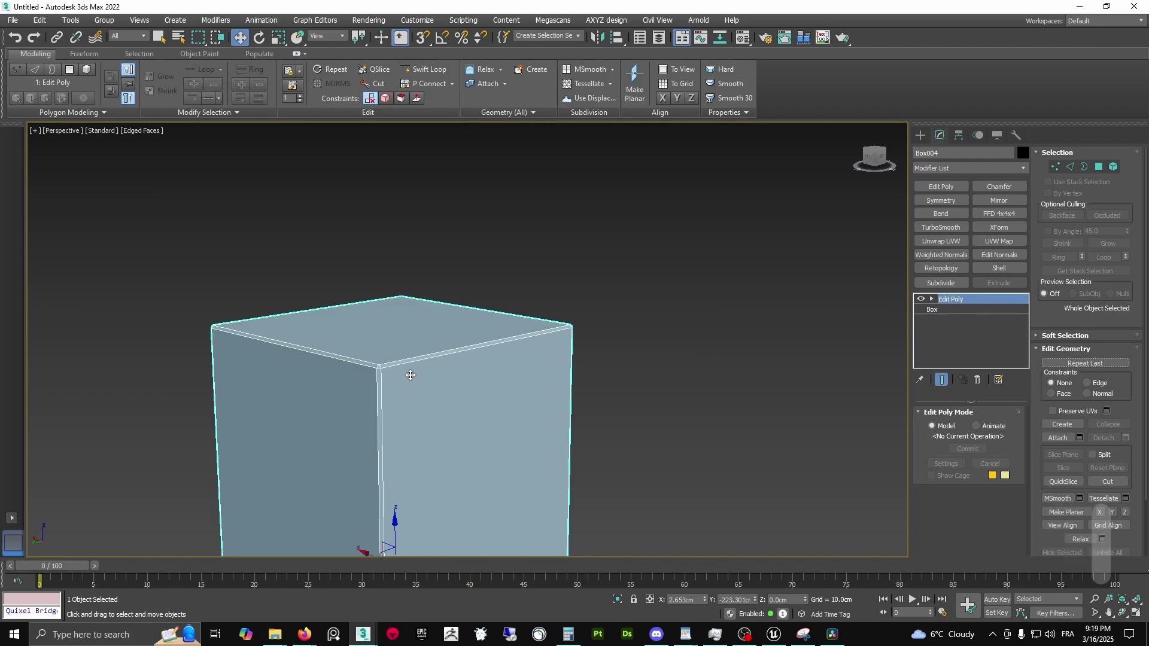
scroll(417, 375, down, 3)
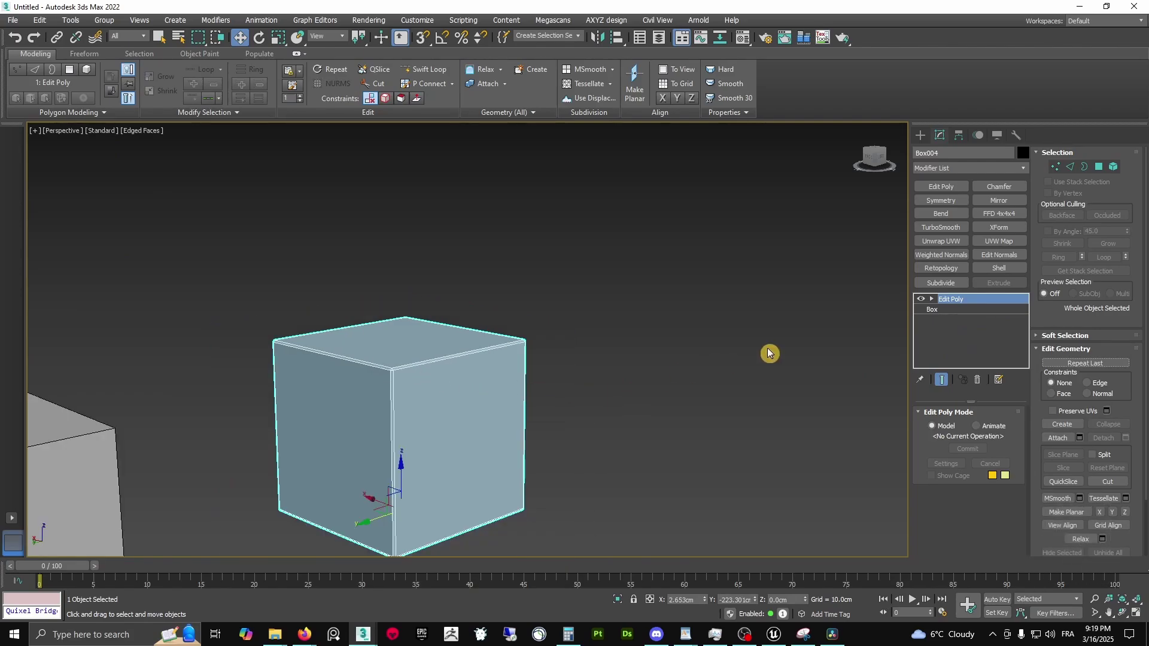
key(ctrl+z)
key(ctrl+z)
Make a copy of the chamfered box, offset about 297 cm in the negative Y direction
scroll(482, 407, down, 3)
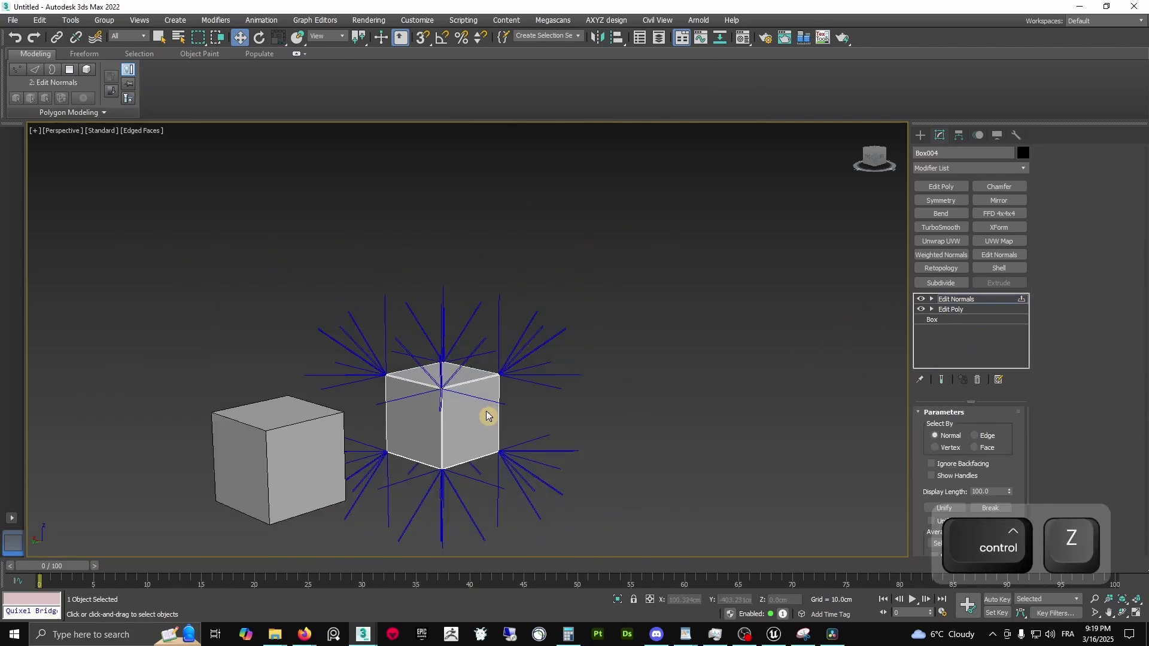
key(w)
click(921, 137)
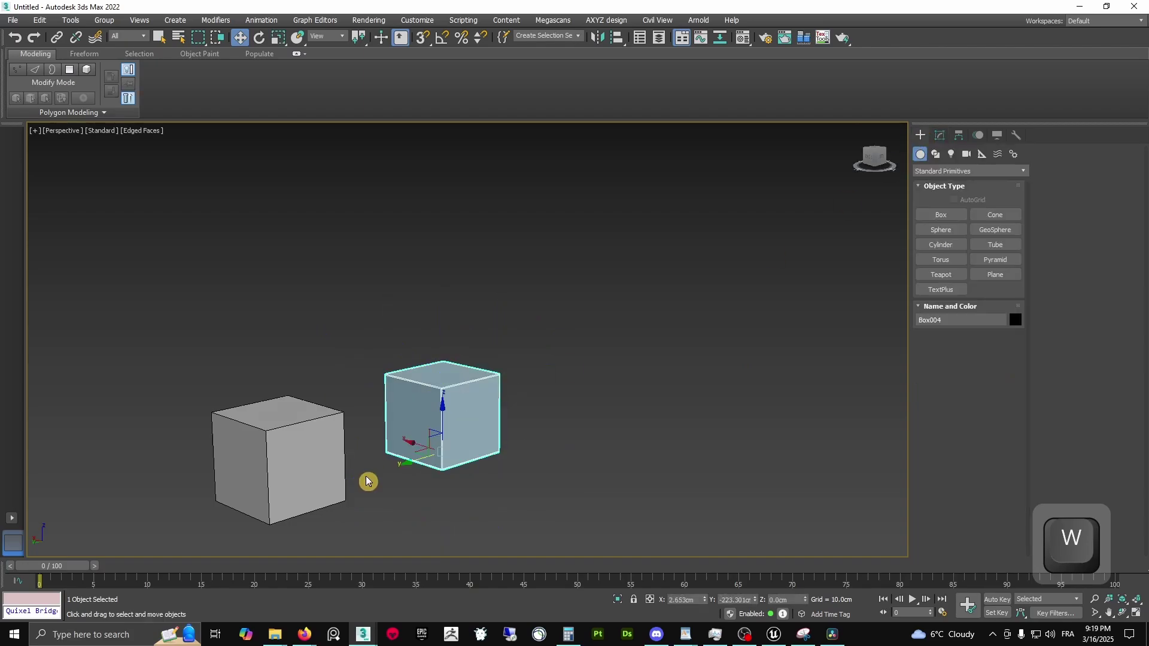
key(shift)
shift+drag(606, 394, 565, 412)
click(590, 370)
Delete the Edit Normals modifier from the new copy of the chamfered box
middle_drag(599, 393, 494, 423)
scroll(471, 438, up, 6)
middle_drag(555, 350, 461, 438)
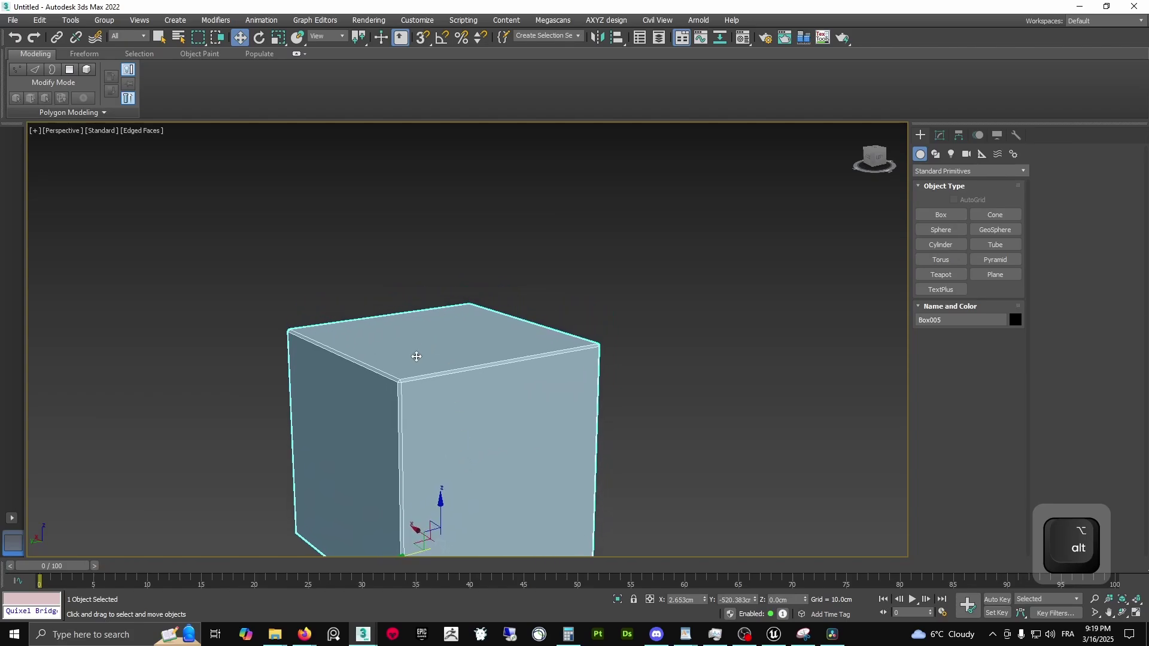
scroll(404, 390, up, 3)
click(939, 135)
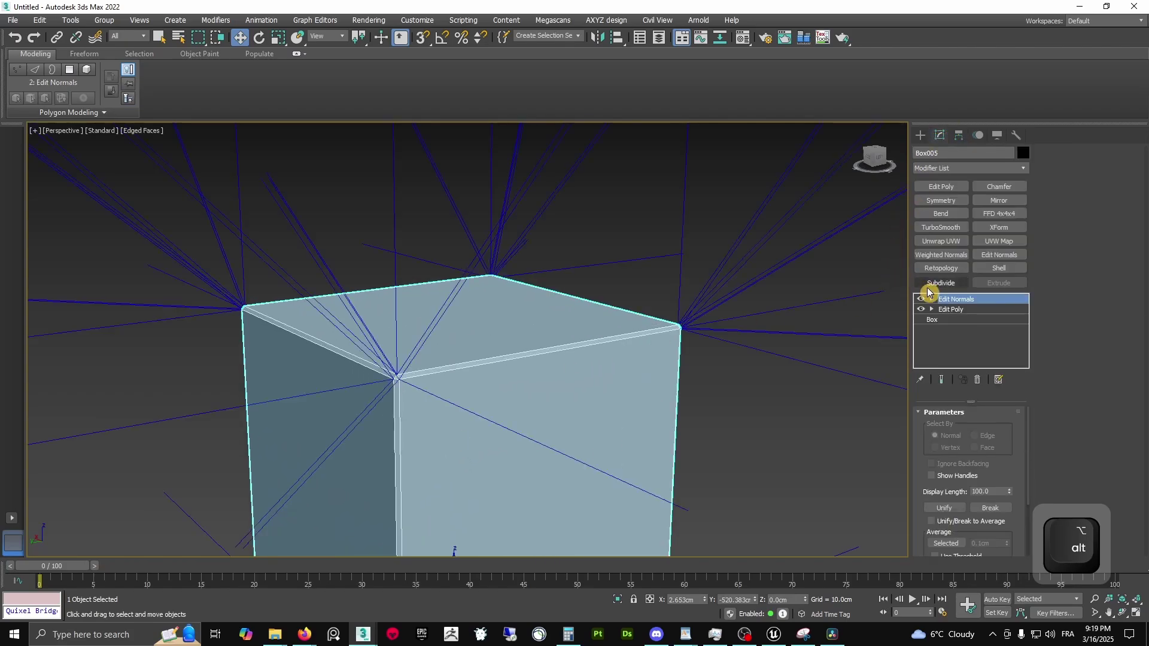
right_click(951, 299)
click(982, 320)
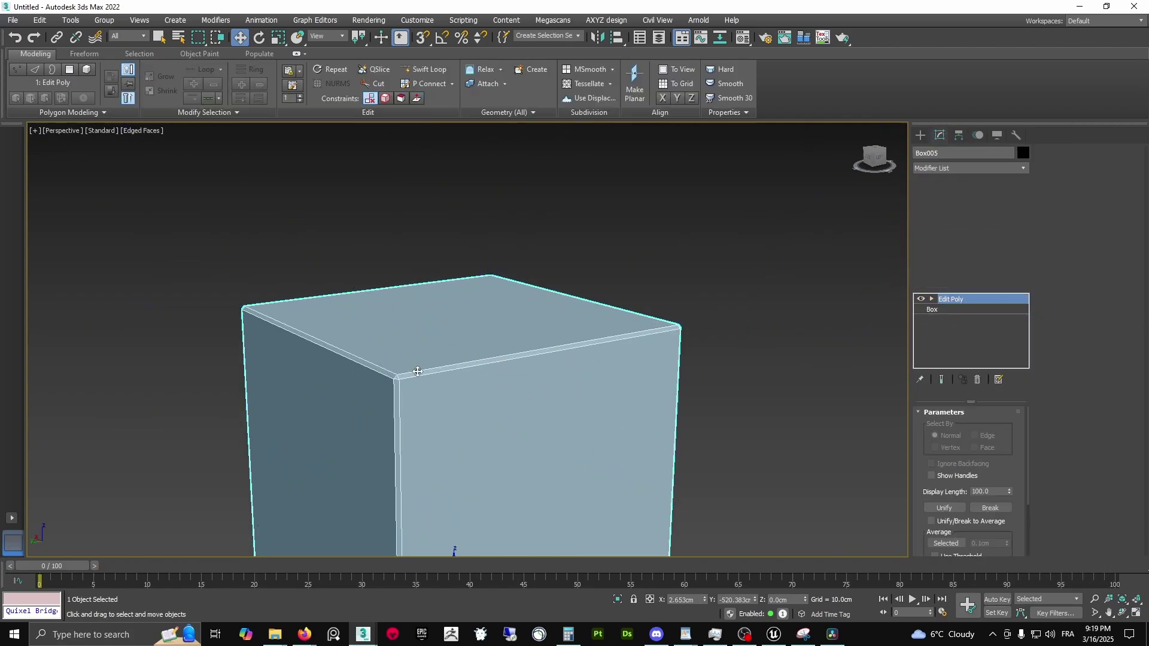
Clear all smoothing groups on every polygon of the new chamfered copy, assign smoothing group 1, and leave polygon editing
alt+middle_drag(421, 366, 398, 258)
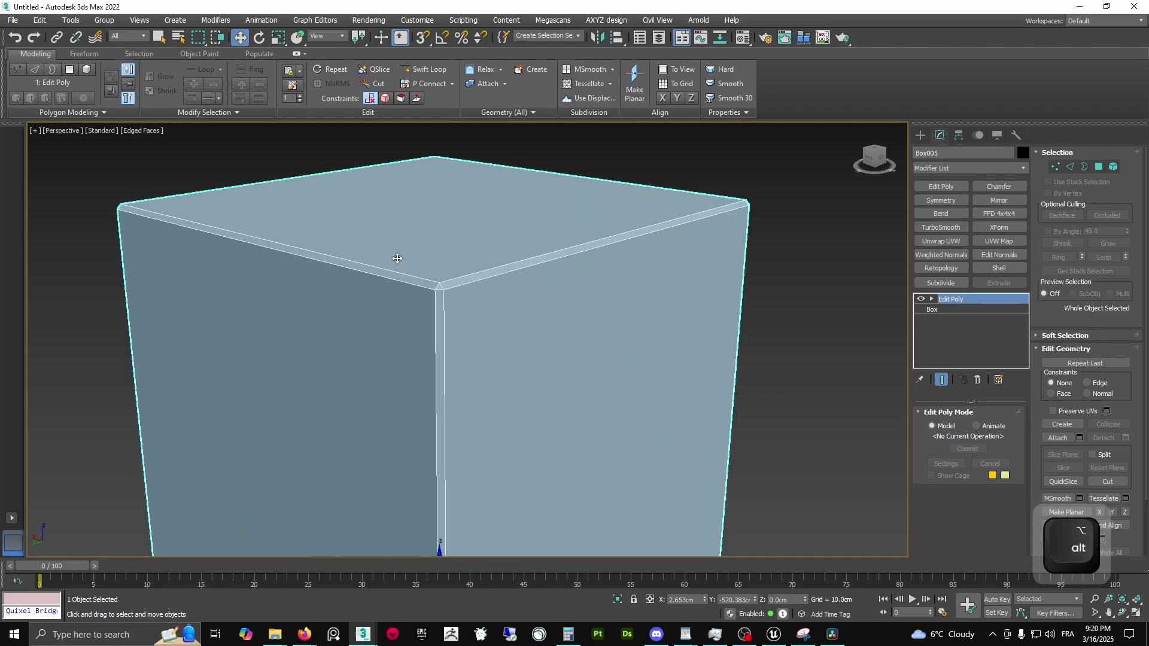
click(1098, 167)
key(ctrl+a)
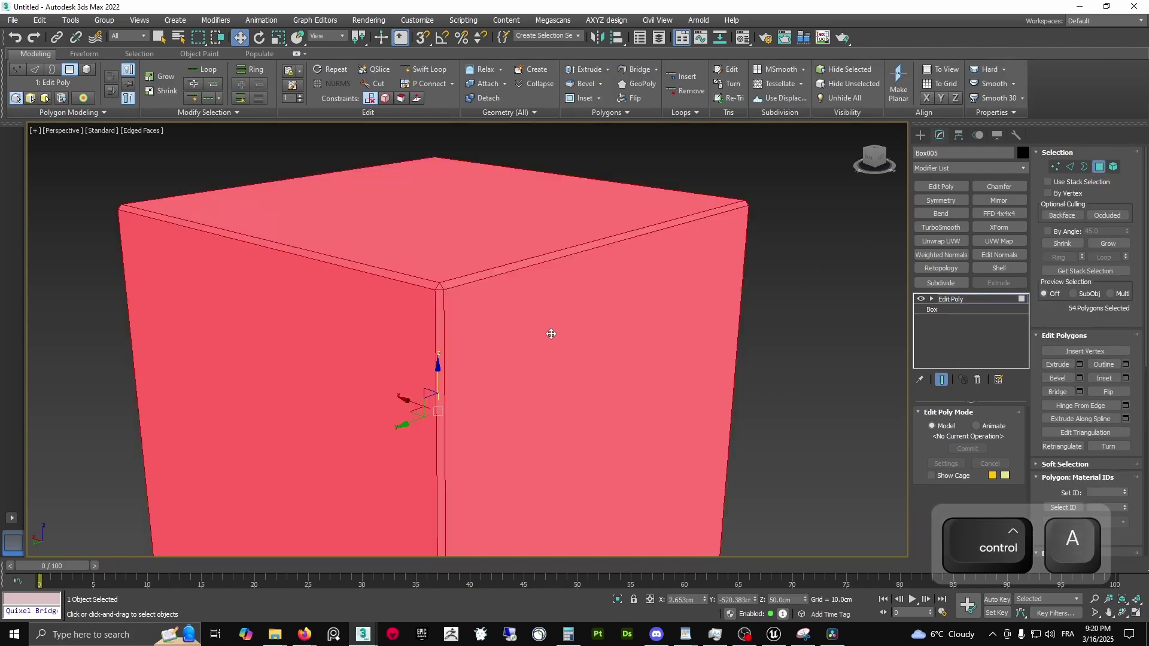
scroll(549, 331, down, 5)
middle_drag(549, 336, 494, 343)
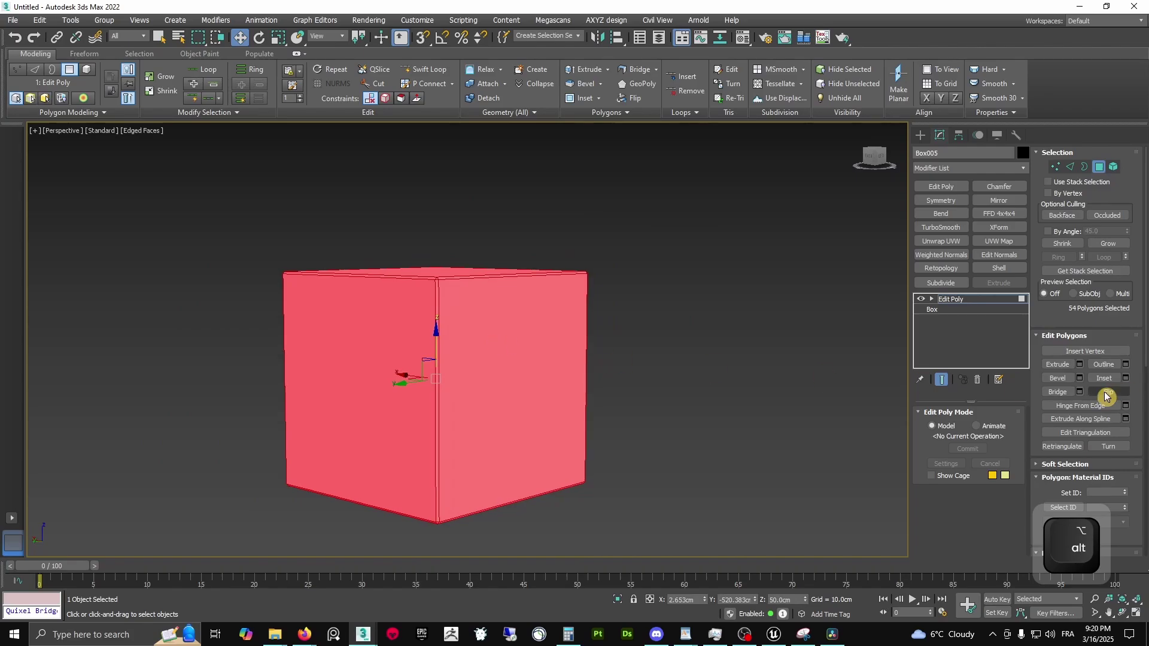
scroll(1075, 413, down, 5)
scroll(1075, 412, down, 5)
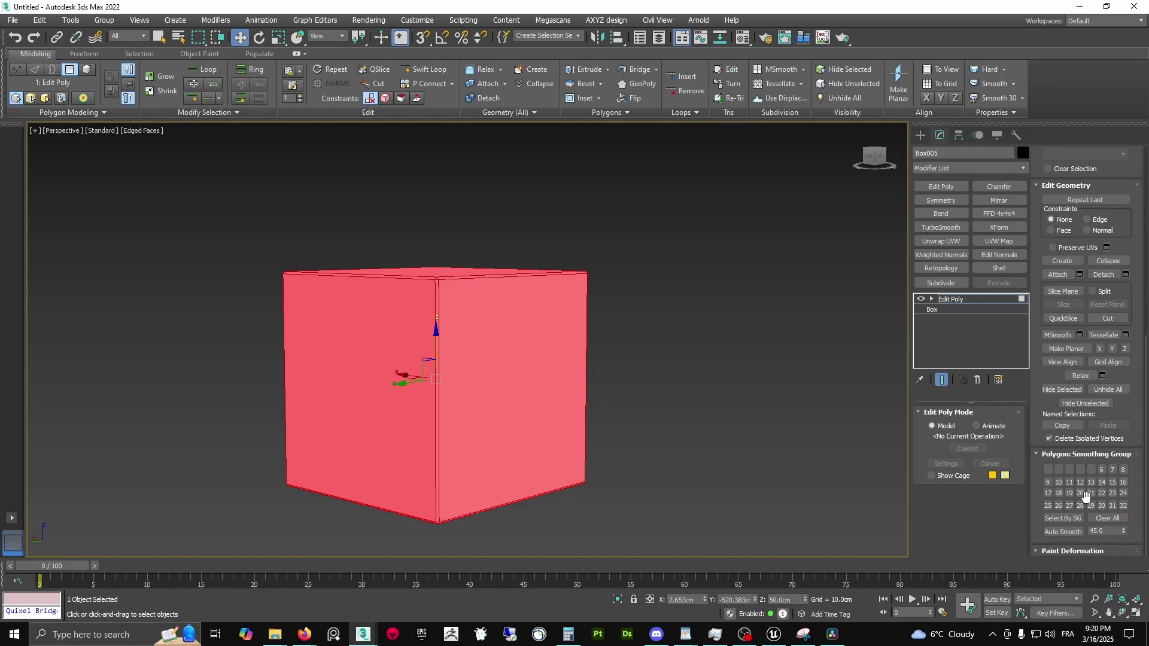
click(1055, 474)
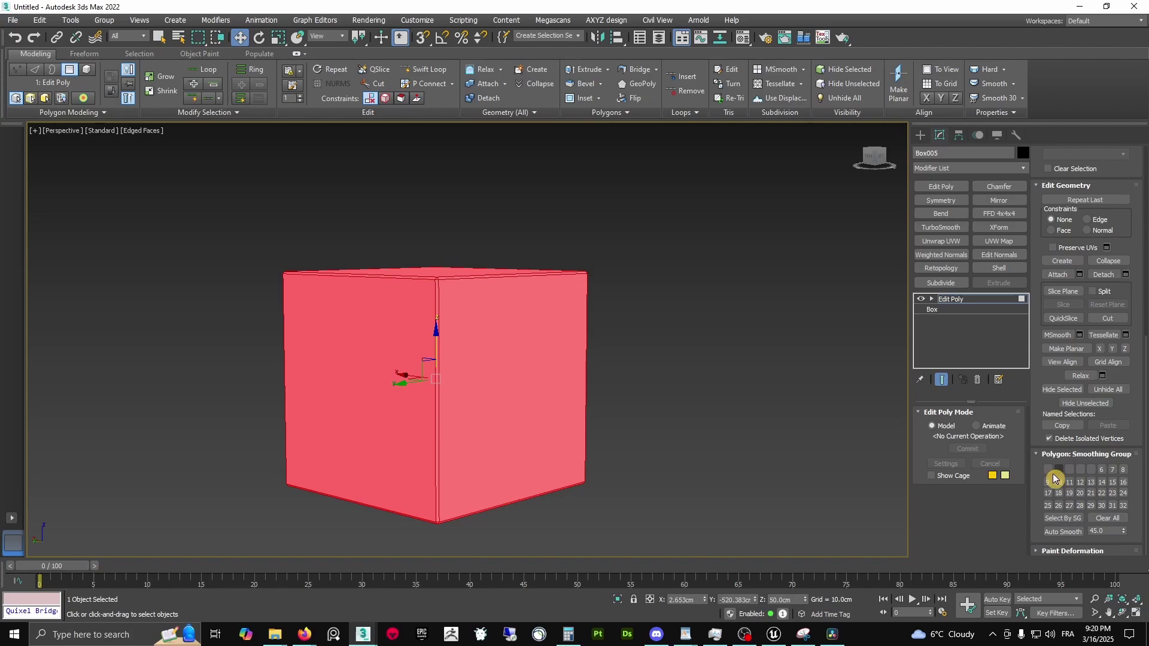
click(1104, 520)
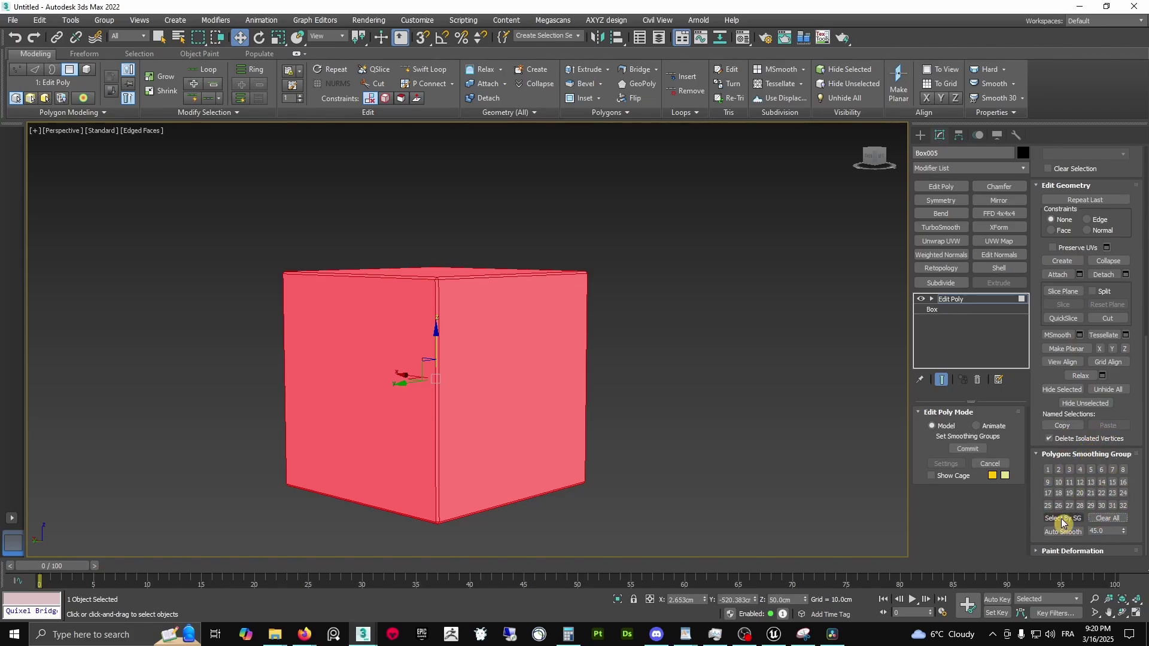
click(1048, 471)
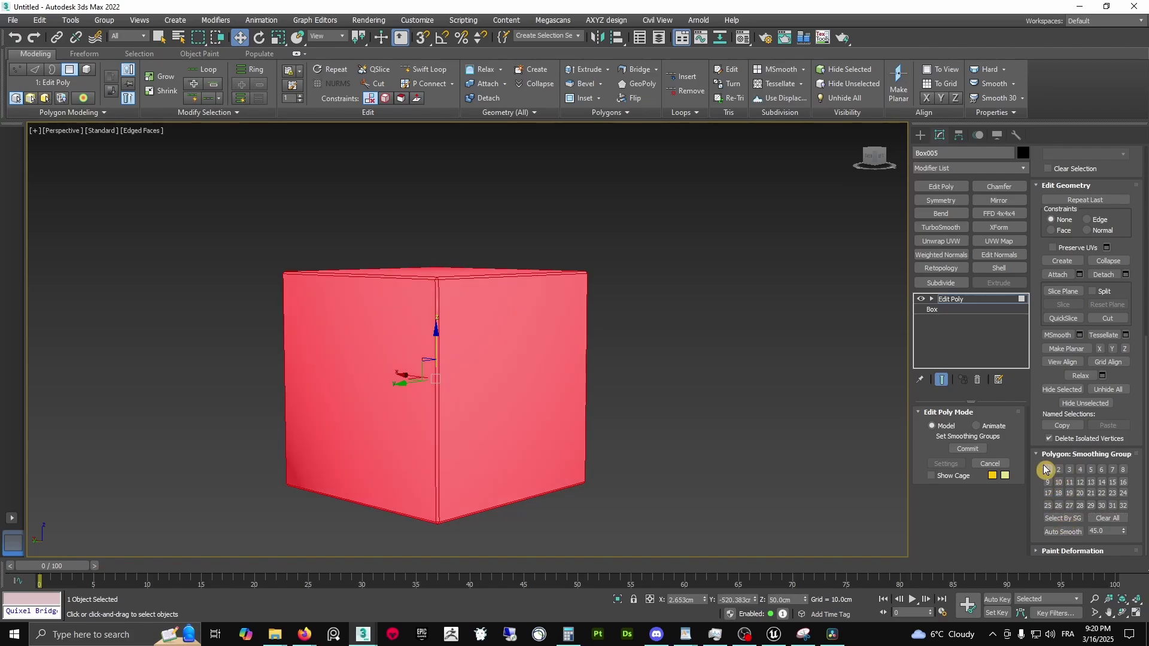
scroll(1096, 317, up, 10)
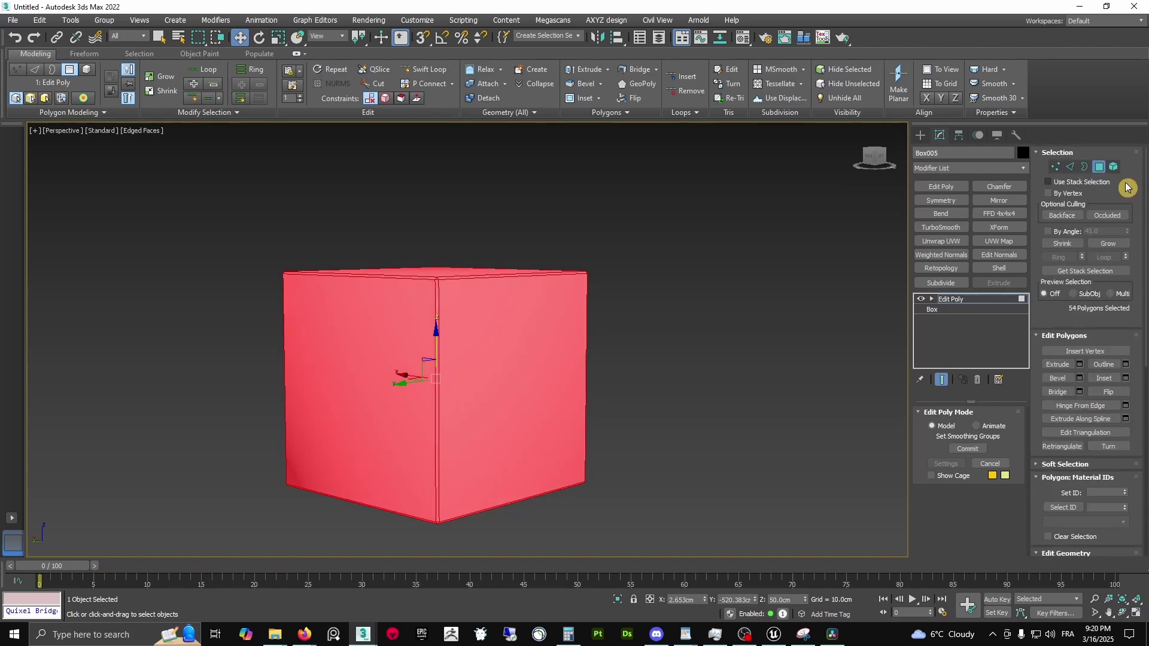
click(1099, 167)
Turn off the edged-faces display and examine the smooth shading around the box's bevelled corners
scroll(472, 320, up, 6)
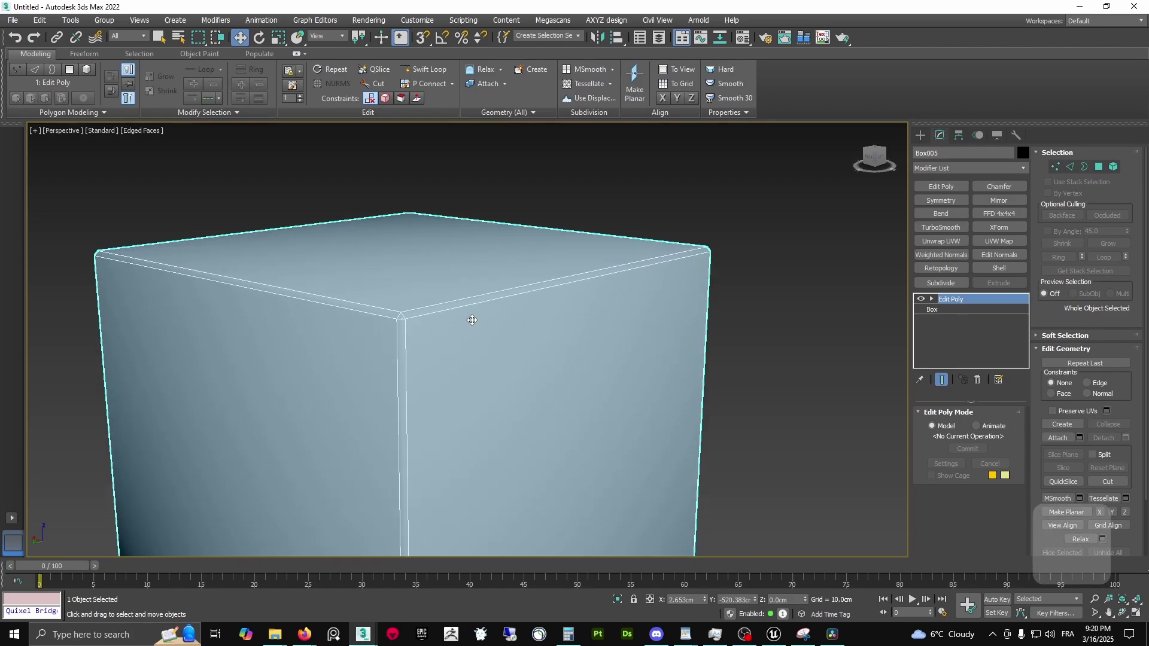
key(F4)
mouse_move(470, 339)
alt+middle_down()
mouse_move(418, 381)
mouse_move(456, 380)
alt+middle_up()
scroll(462, 380, up, 4)
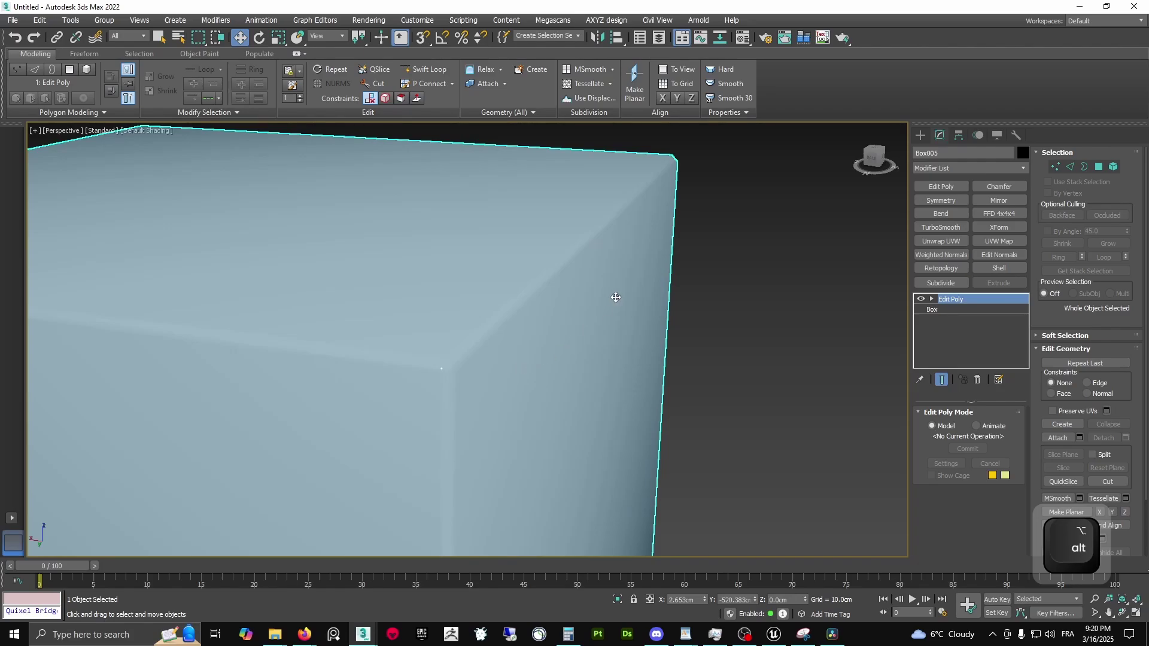
mouse_move(616, 297)
alt+middle_down()
mouse_move(536, 311)
mouse_move(479, 300)
mouse_move(469, 306)
mouse_move(567, 314)
mouse_move(472, 356)
mouse_move(338, 380)
alt+middle_up()
scroll(338, 380, down, 2)
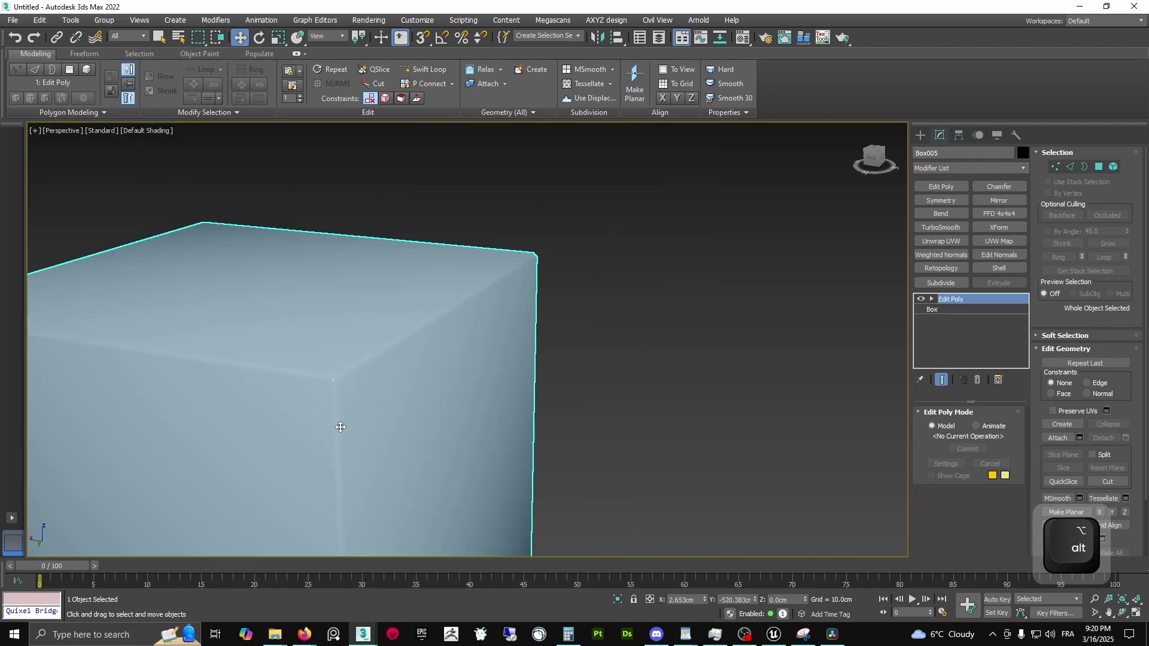
middle_drag(340, 426, 465, 271)
scroll(464, 268, down, 1)
alt+middle_drag(436, 370, 411, 293)
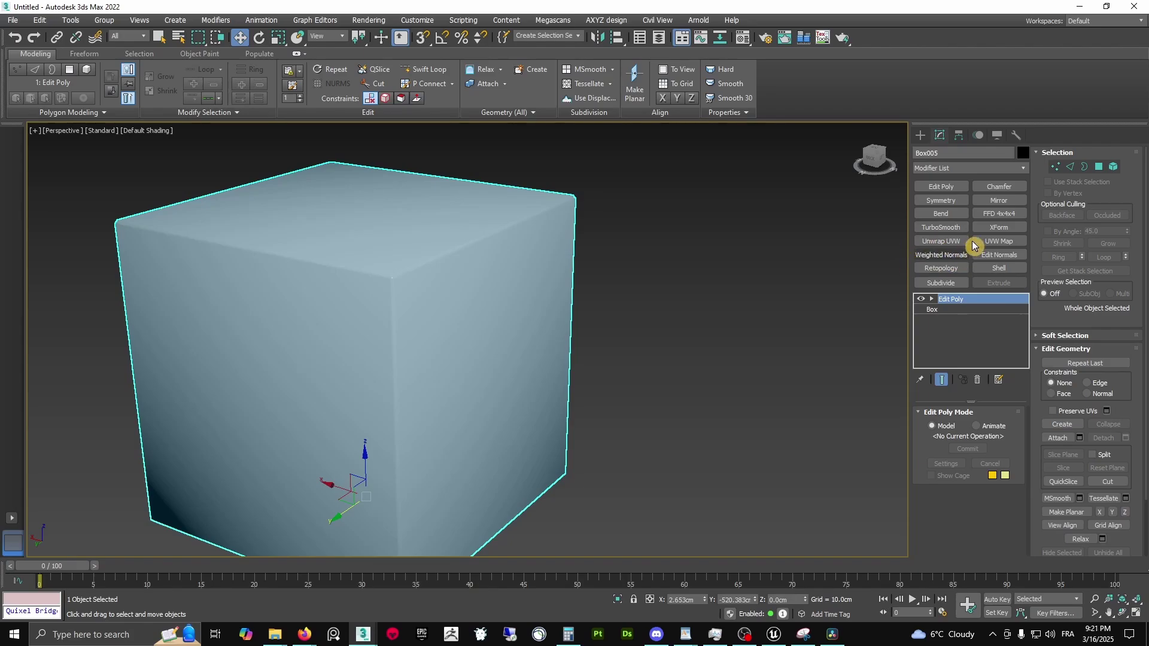
Add a Weighted Normals modifier to the smoothed chamfered box and examine the shading of its faces and bevels
click(950, 260)
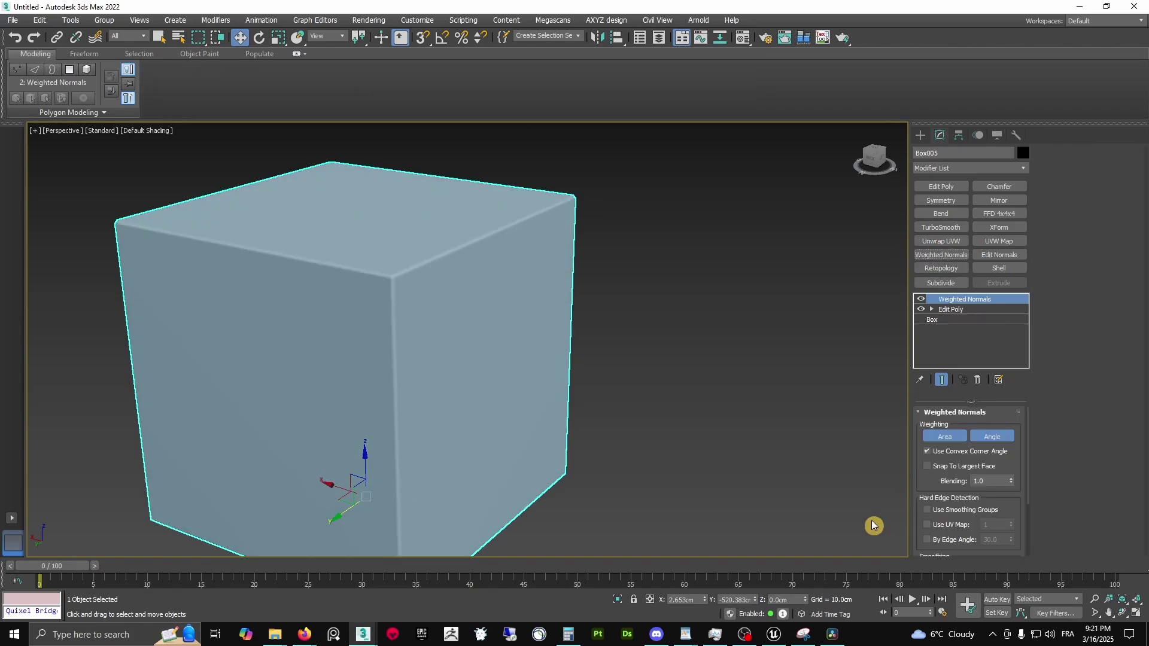
scroll(943, 446, down, 5)
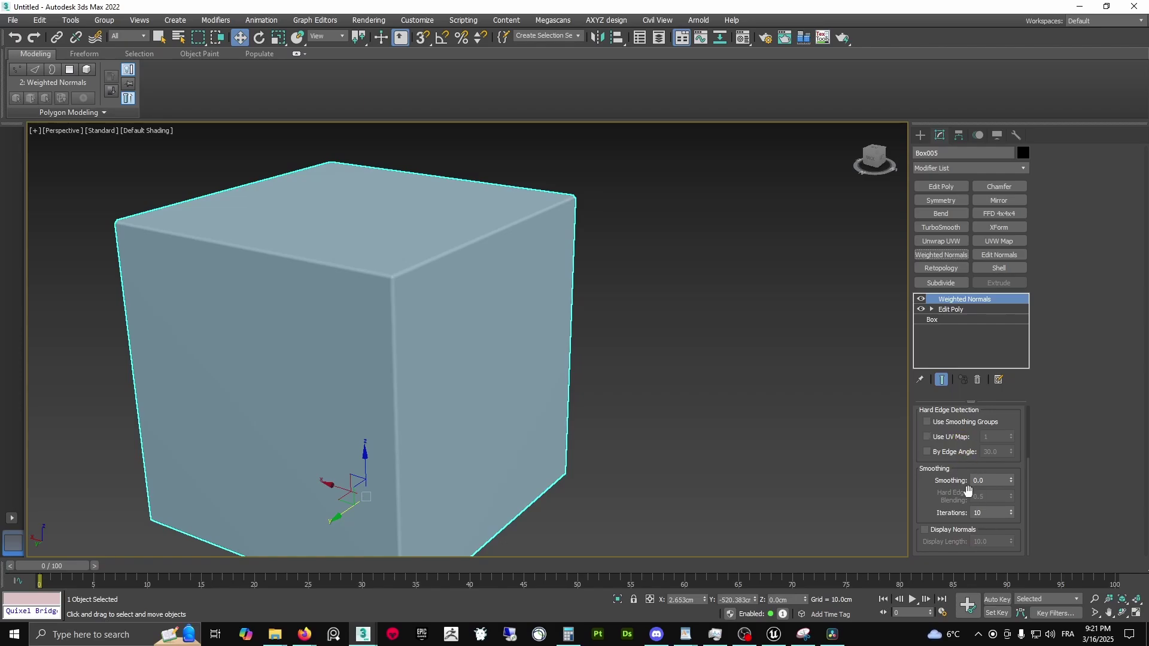
scroll(968, 515, up, 3)
alt+middle_drag(669, 495, 527, 356)
scroll(456, 321, up, 5)
scroll(472, 325, down, 5)
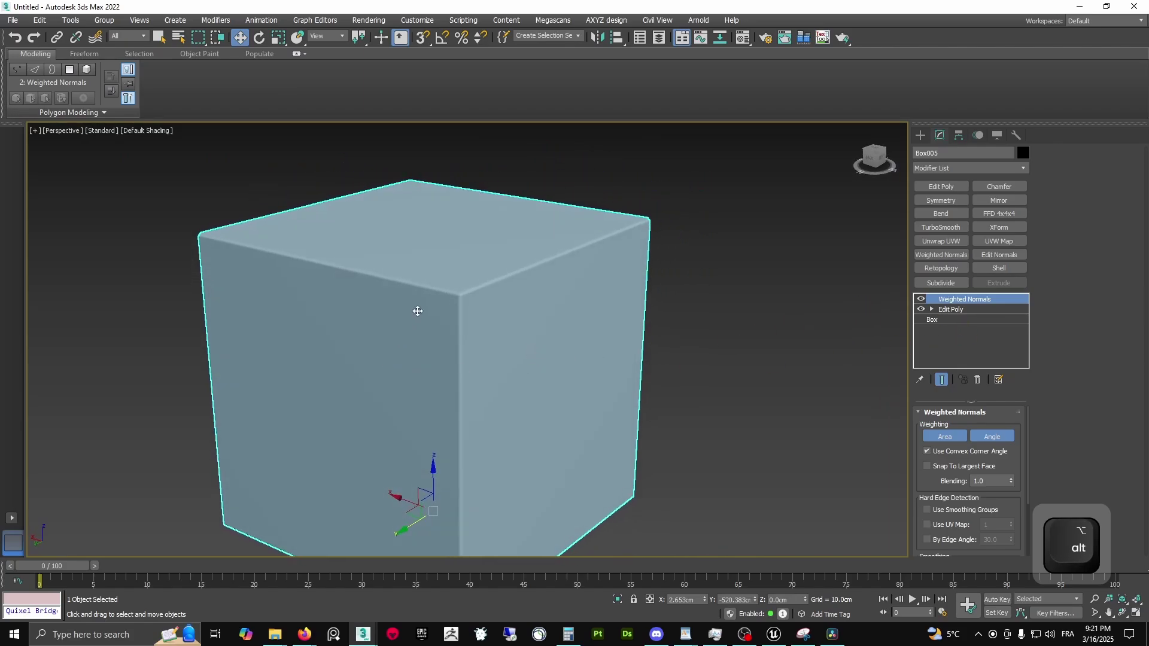
mouse_move(450, 325)
alt+middle_down()
mouse_move(453, 268)
mouse_move(421, 298)
mouse_move(441, 293)
mouse_move(459, 318)
alt+middle_up()
scroll(421, 322, down, 2)
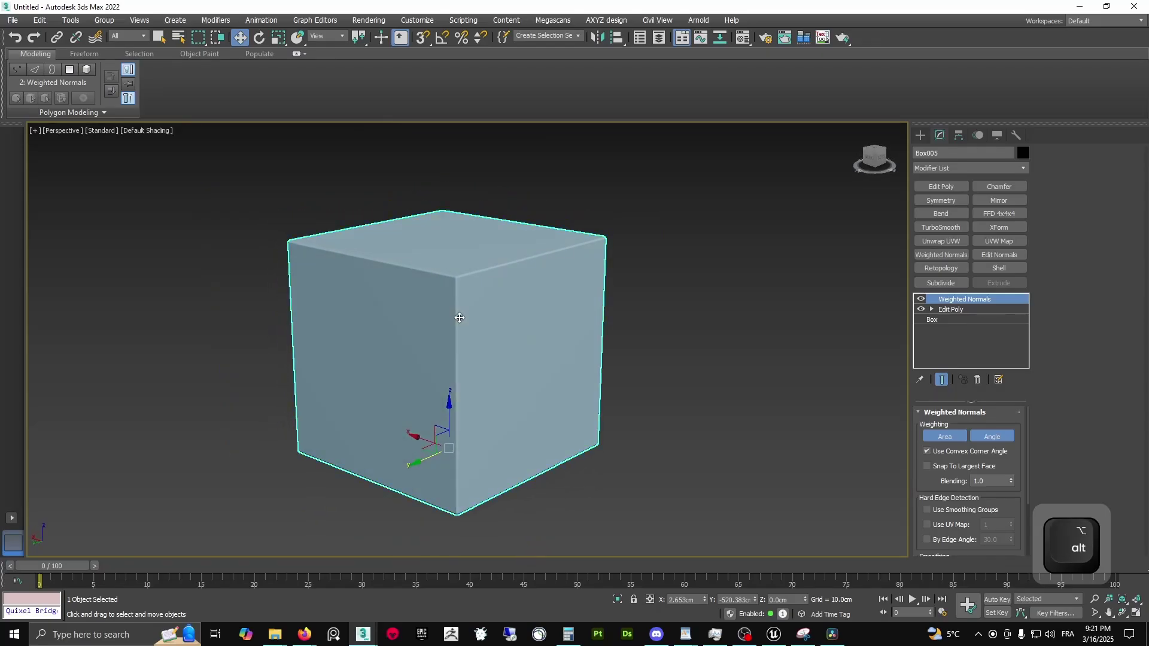
scroll(460, 317, up, 2)
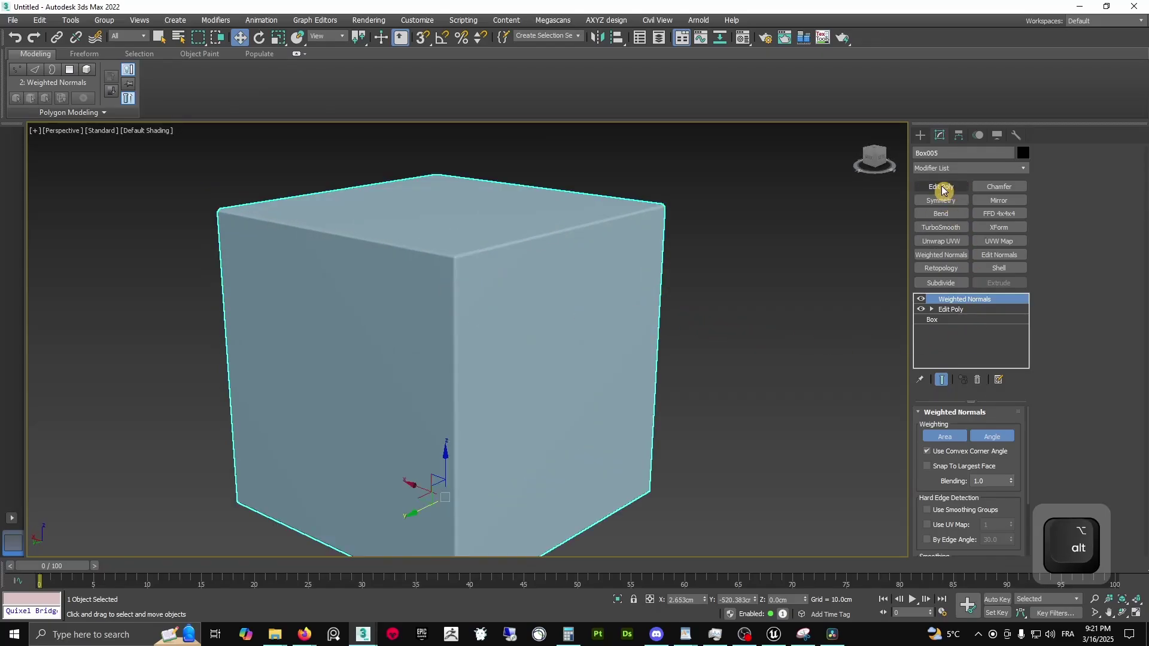
Add an Edit Normals modifier above Weighted Normals and examine the normals at the box's corners
click(993, 256)
scroll(659, 285, down, 2)
middle_drag(659, 284, 578, 317)
scroll(594, 279, up, 5)
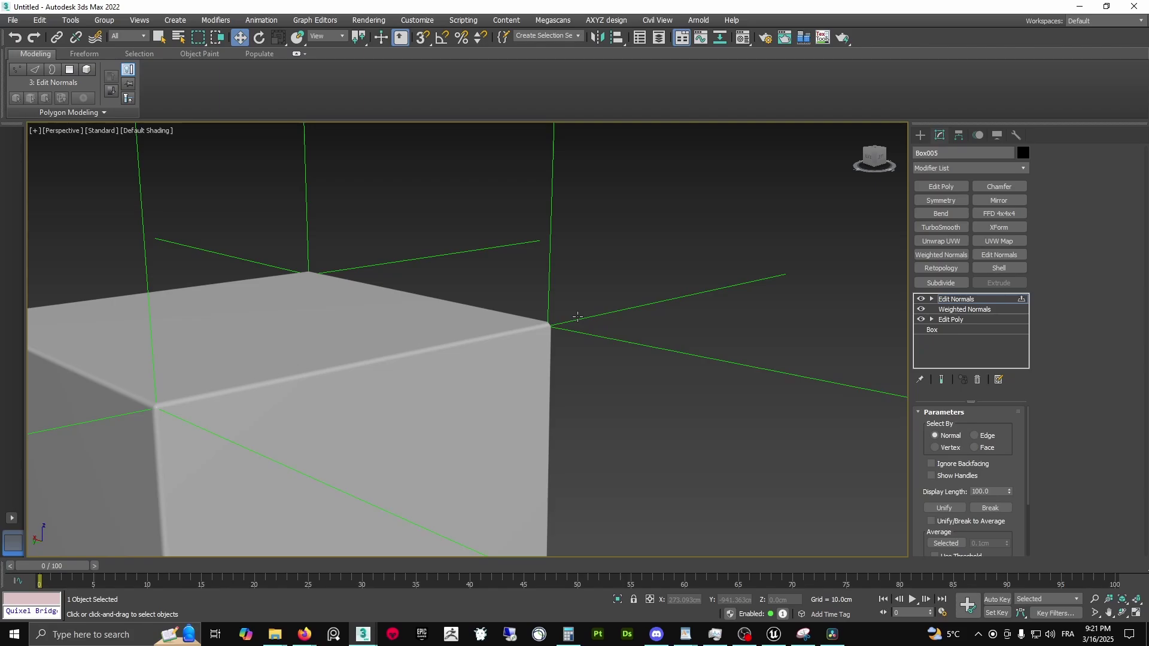
scroll(575, 319, down, 5)
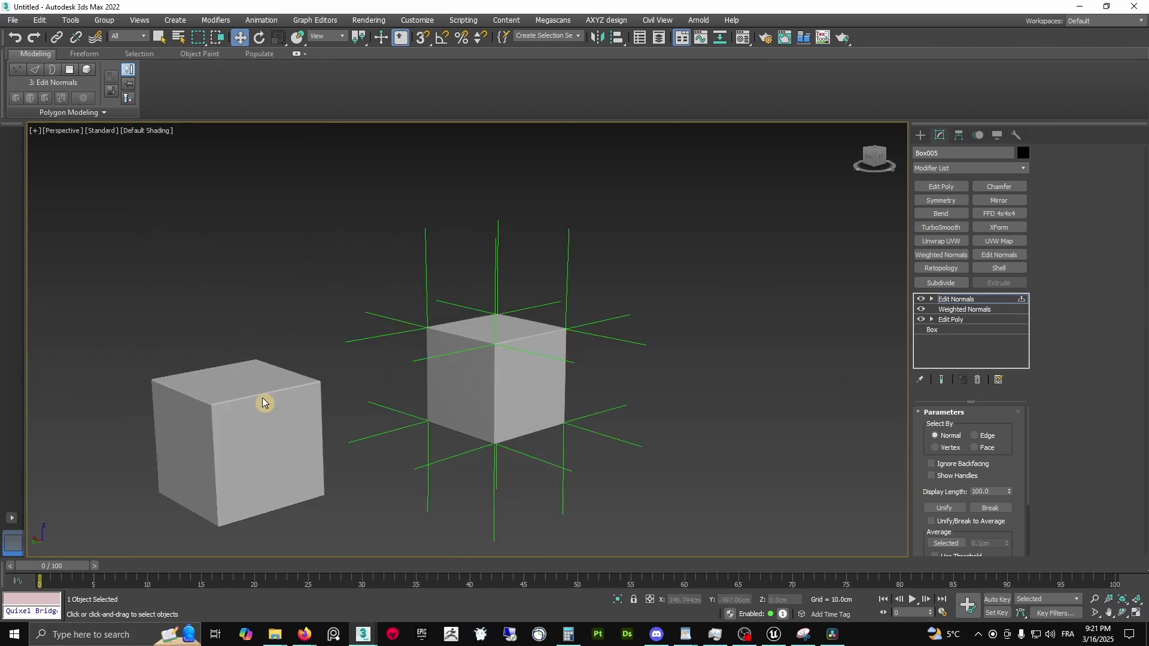
Select all the boxes in the scene and apply a shared Edit Normals modifier to them
click(921, 135)
scroll(567, 287, down, 4)
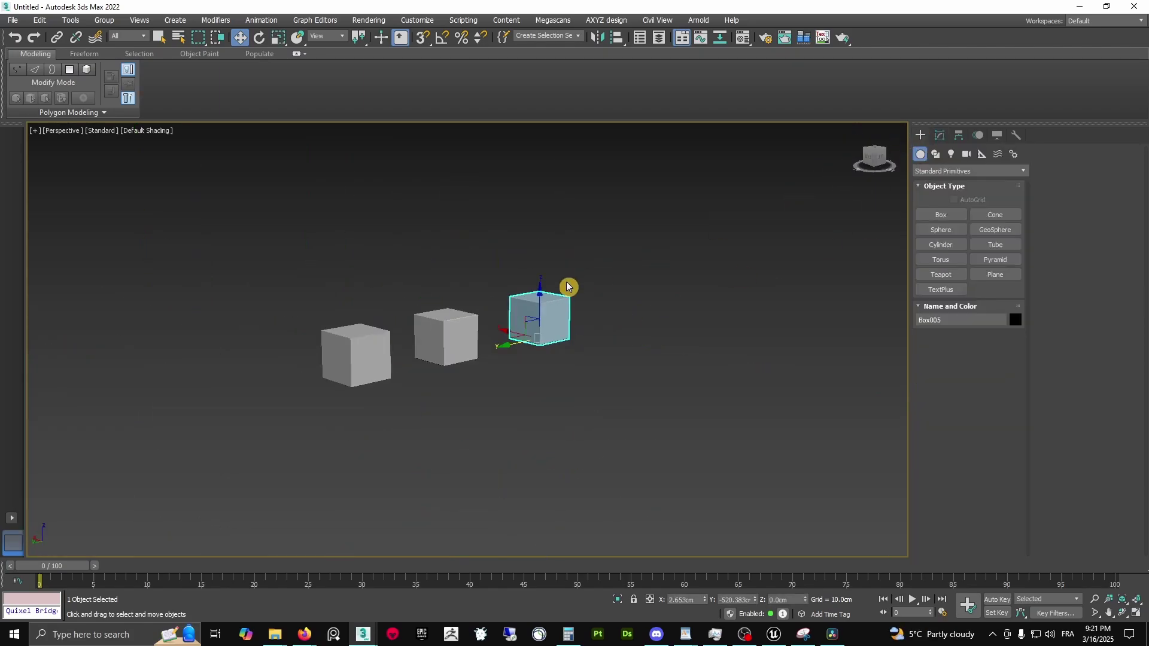
alt+middle_drag(567, 287, 238, 257)
drag(239, 257, 605, 379)
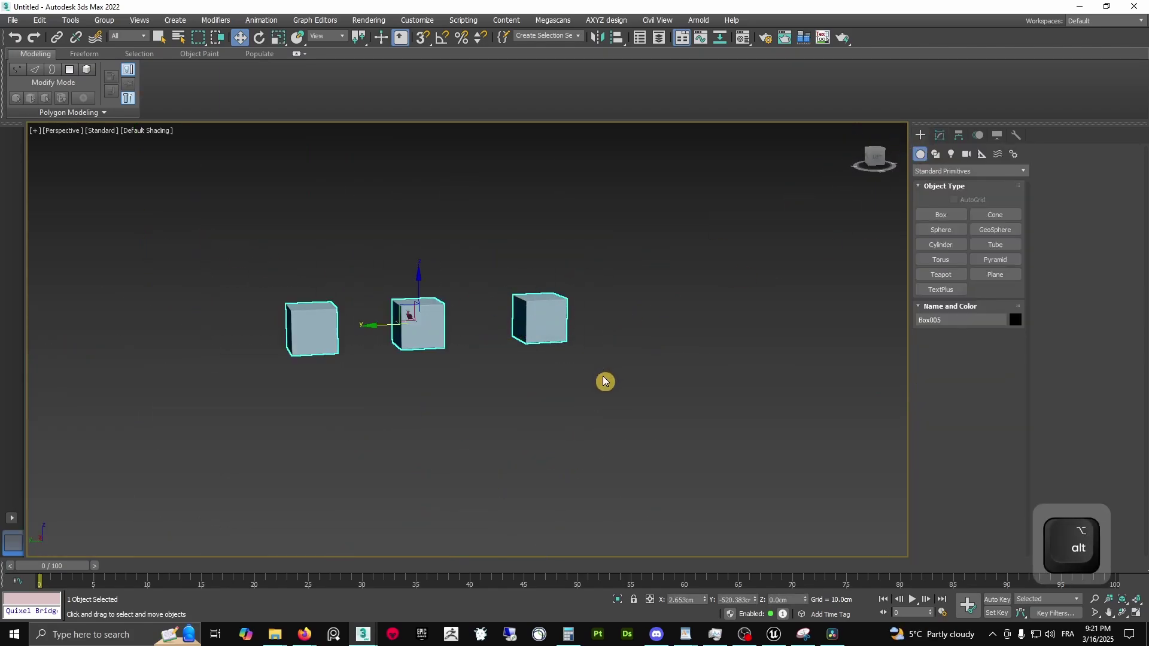
click(941, 133)
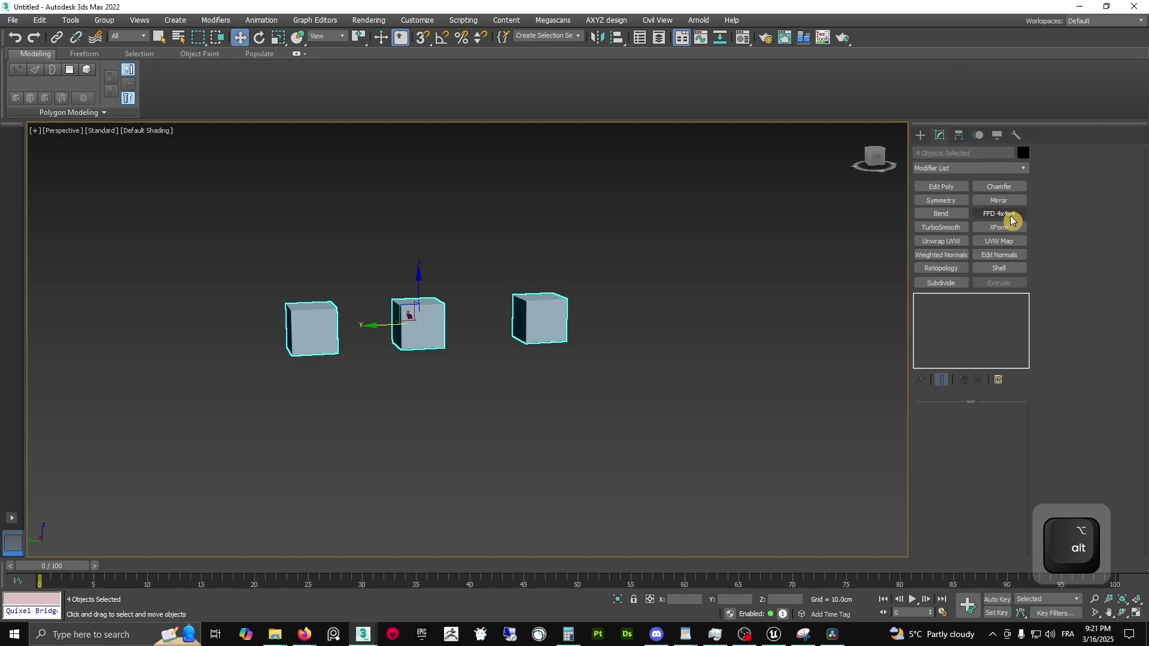
click(1014, 170)
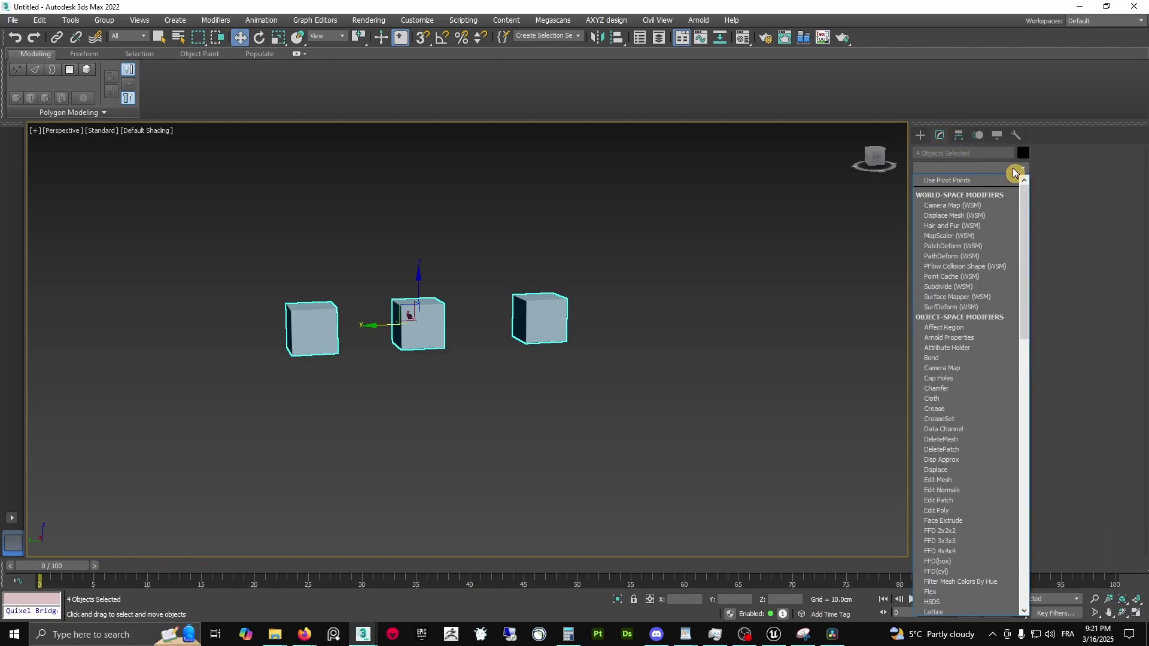
key(e)
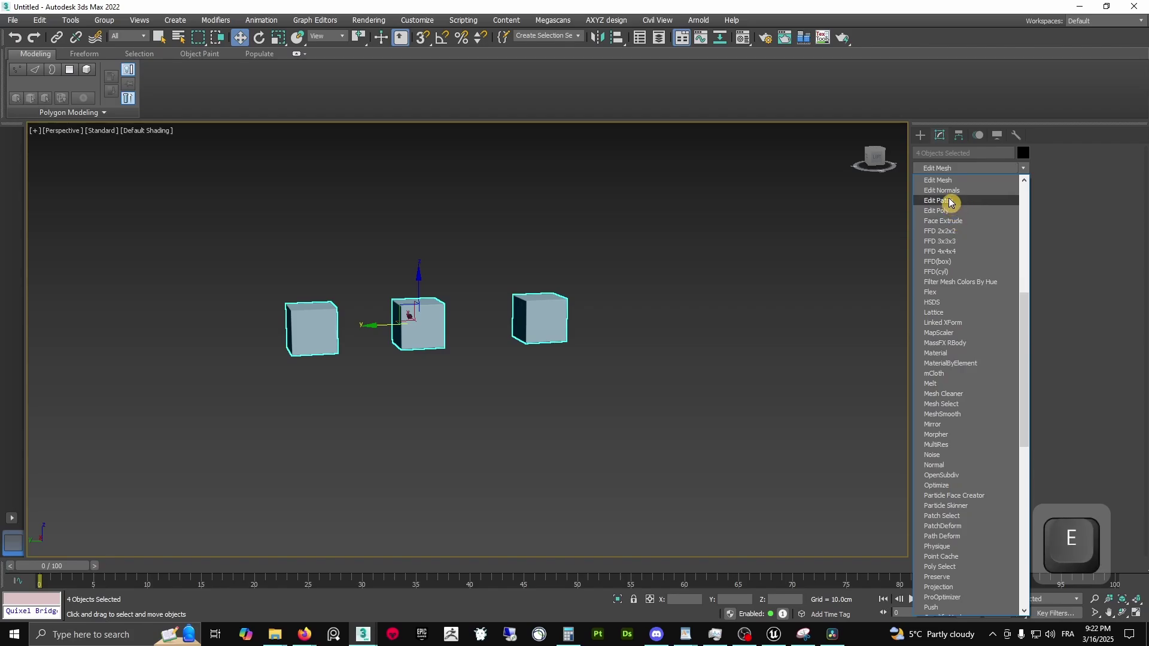
click(949, 196)
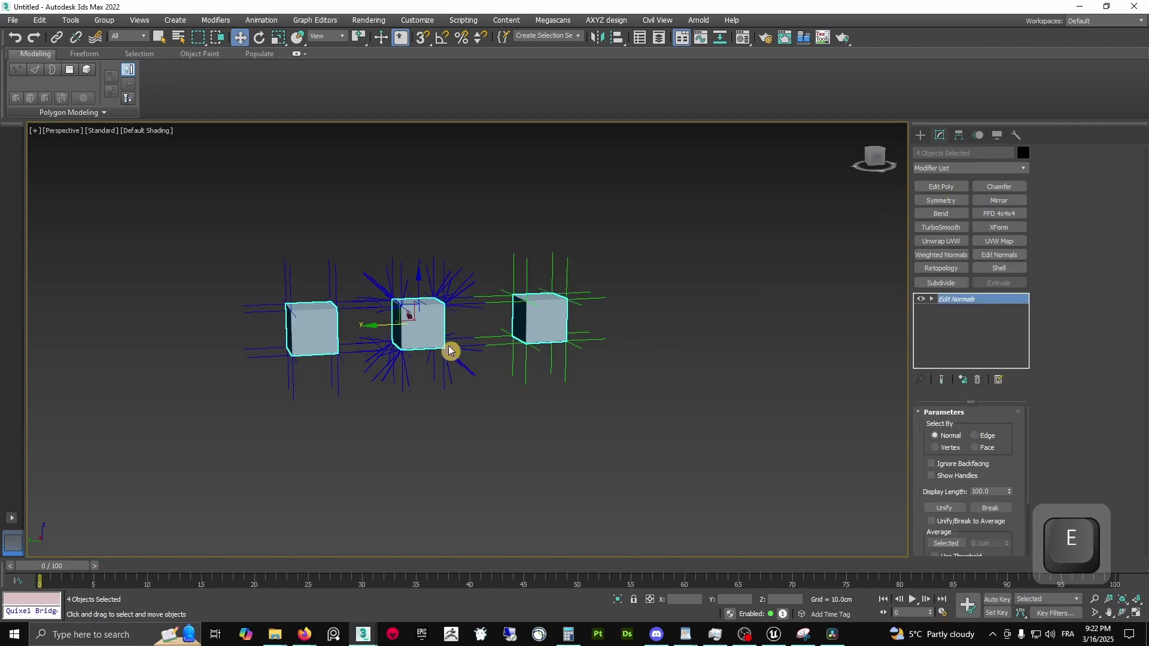
Compare the corner normals and edge shading of the plain box, the chamfered box and the weighted-normals box up close
scroll(381, 337, up, 3)
middle_drag(443, 319, 429, 371)
scroll(429, 372, up, 3)
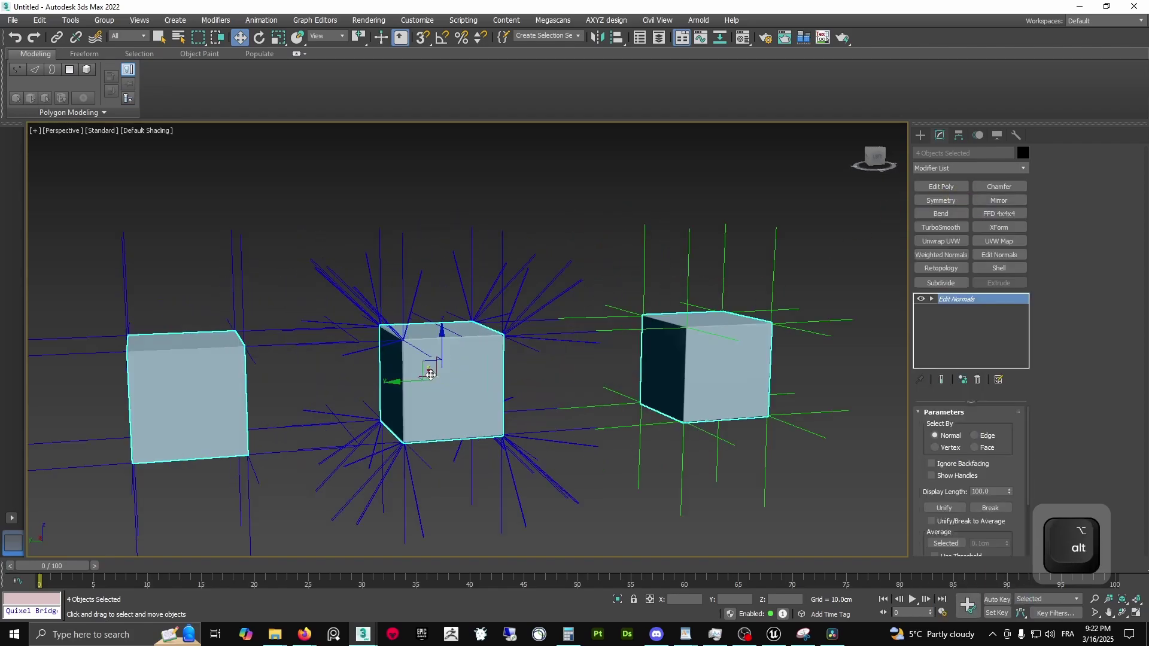
scroll(520, 369, up, 3)
middle_drag(521, 370, 589, 302)
scroll(479, 324, down, 3)
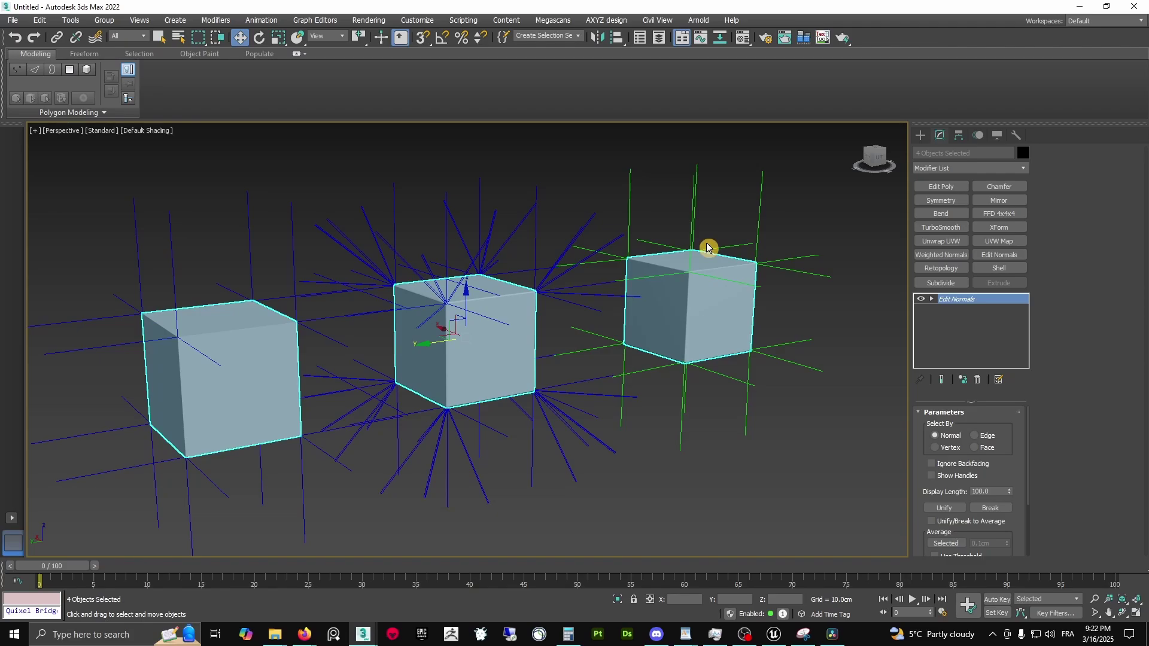
scroll(192, 341, up, 8)
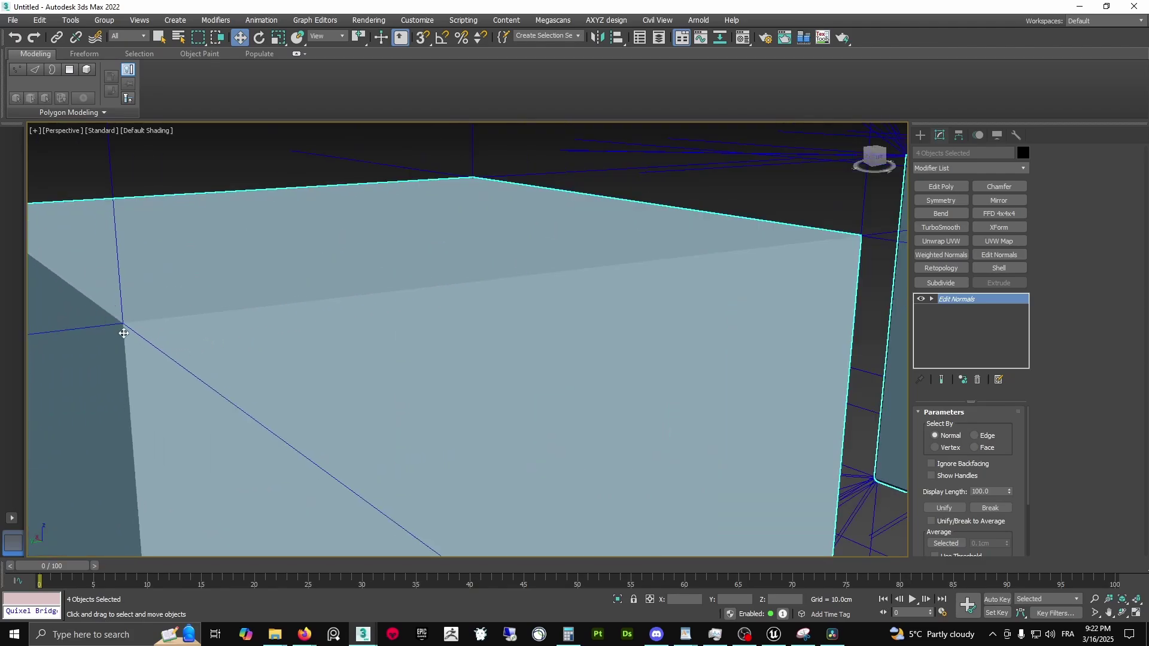
scroll(225, 316, down, 6)
middle_drag(607, 284, 329, 372)
scroll(245, 344, up, 6)
scroll(198, 358, up, 2)
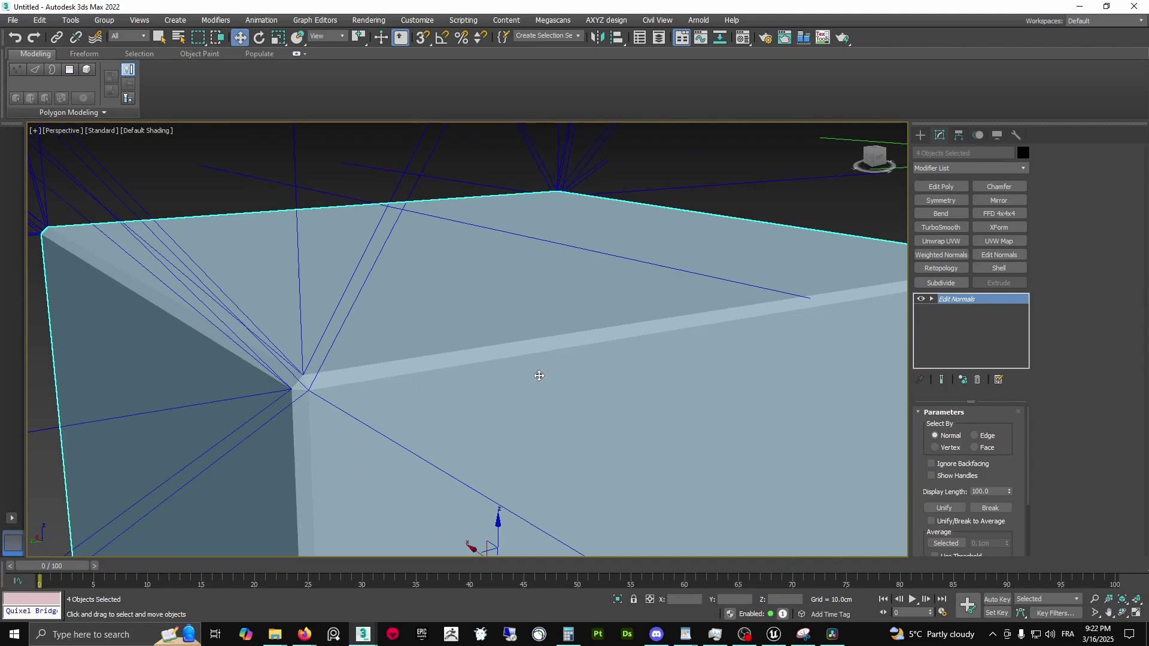
scroll(540, 376, down, 10)
scroll(411, 342, up, 5)
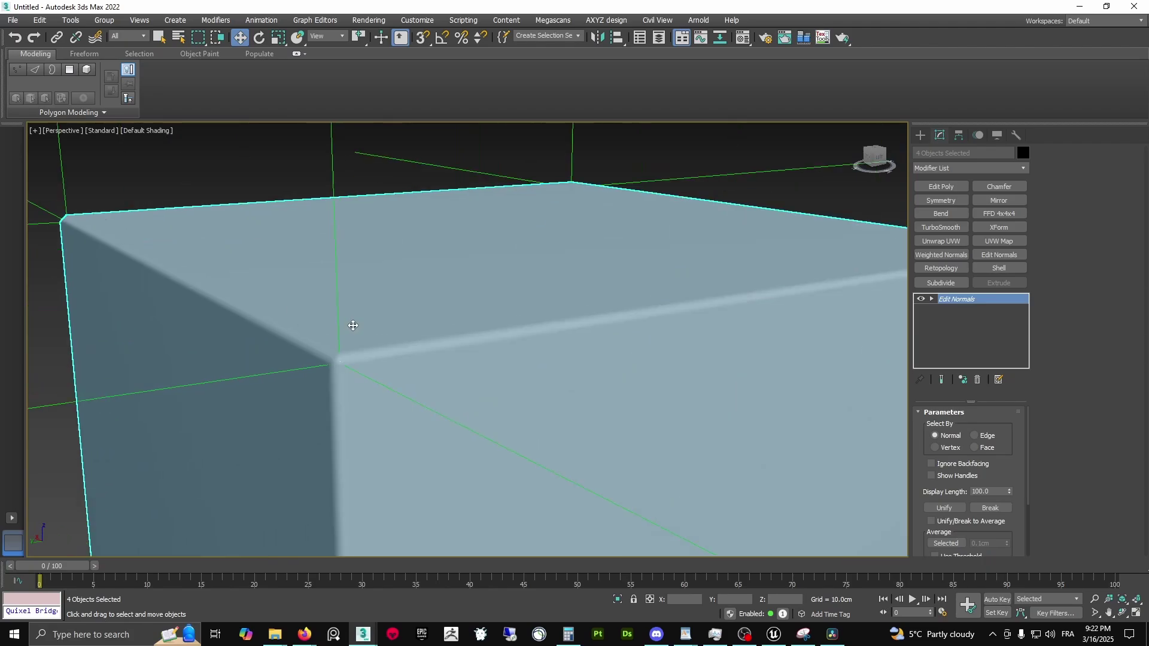
scroll(376, 373, down, 8)
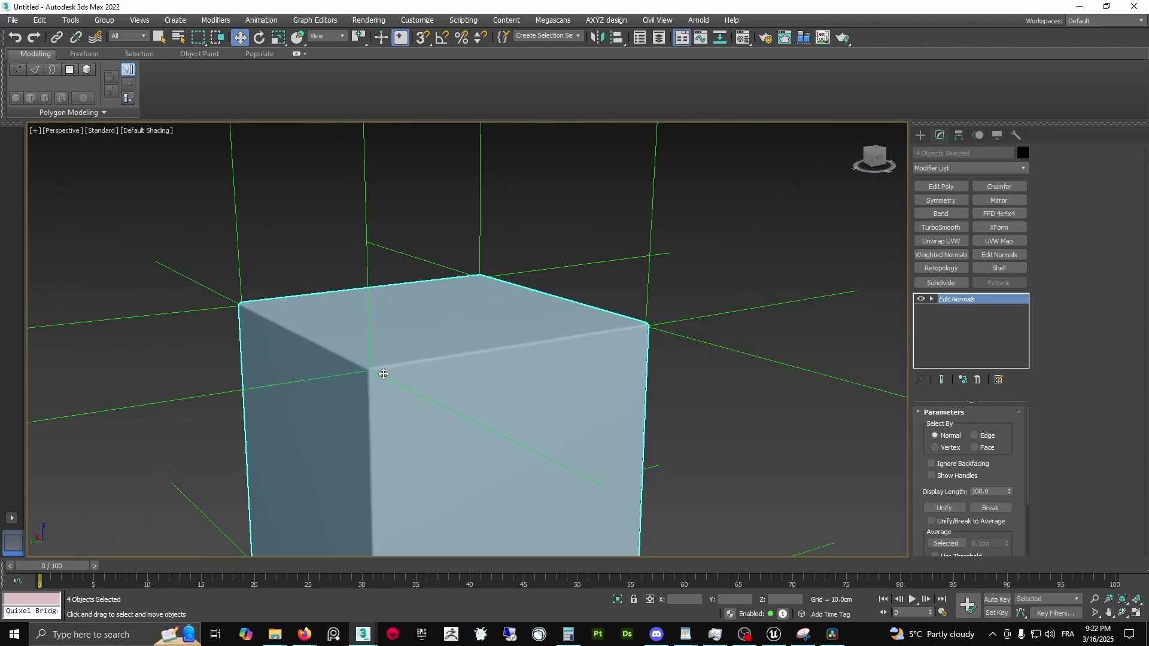
Select only the weighted-normals box and show viewport statistics, configured to display Total + Selection
click(920, 134)
click(652, 288)
click(473, 383)
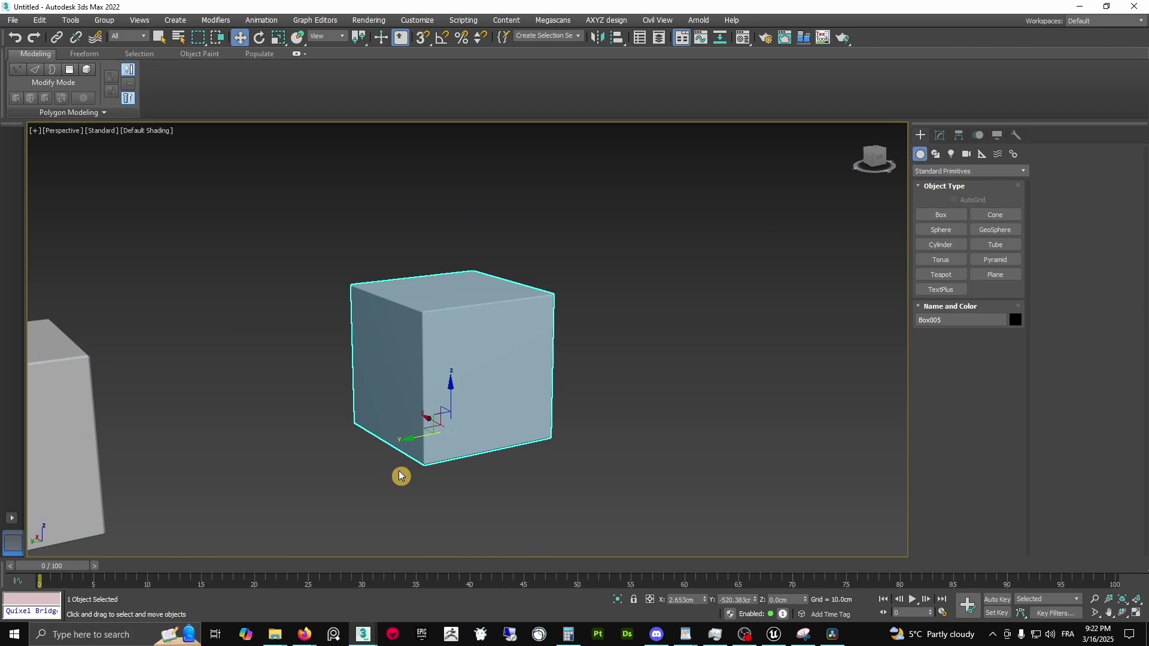
key(7)
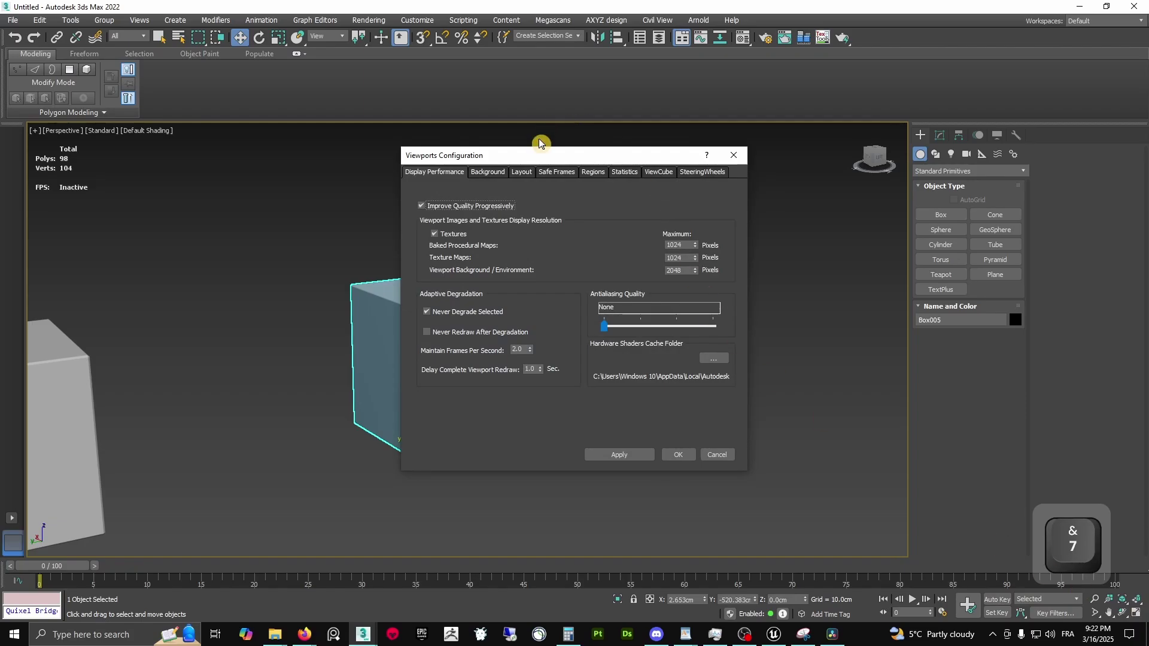
click(622, 173)
click(606, 256)
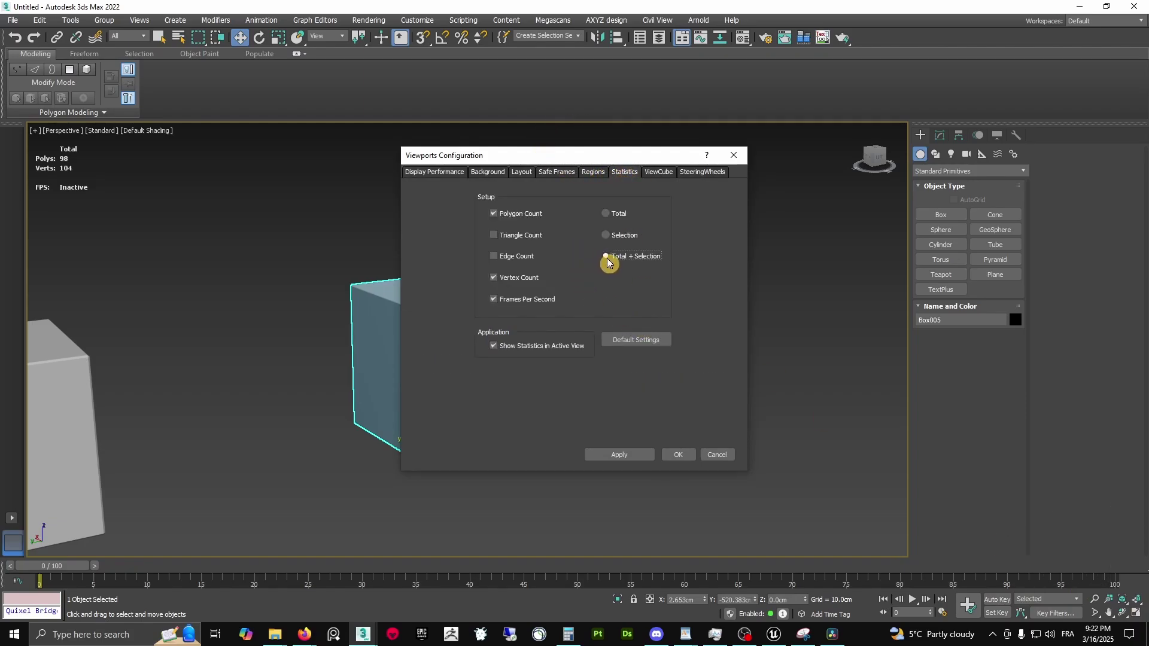
click(639, 454)
click(670, 456)
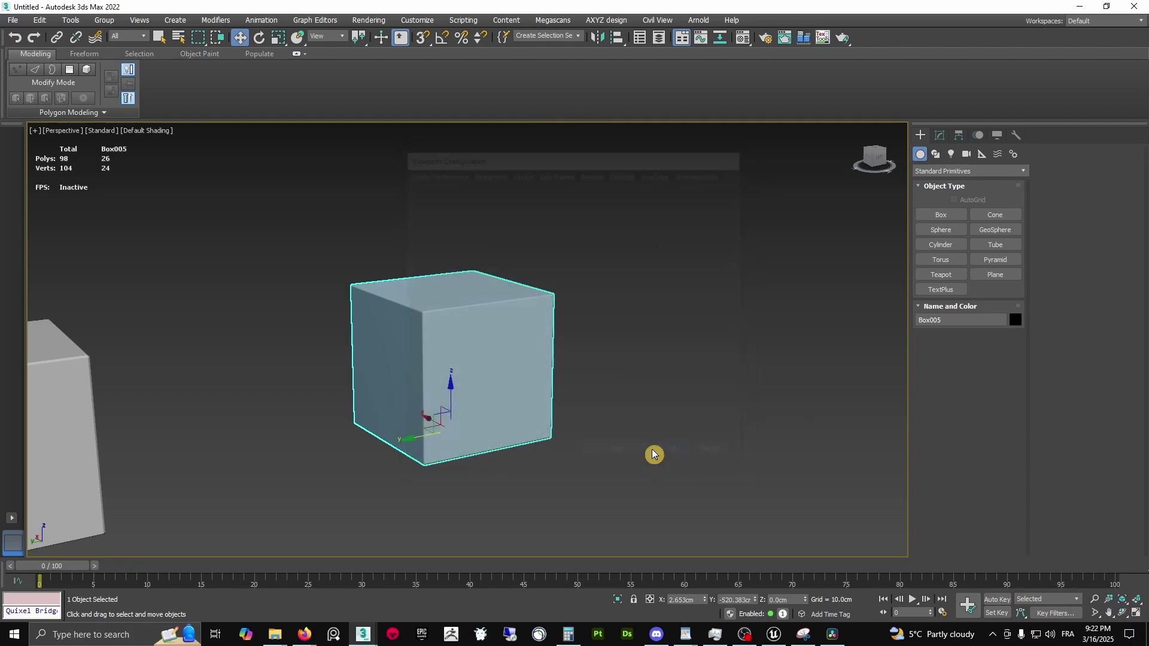
scroll(377, 331, down, 3)
middle_drag(377, 331, 640, 288)
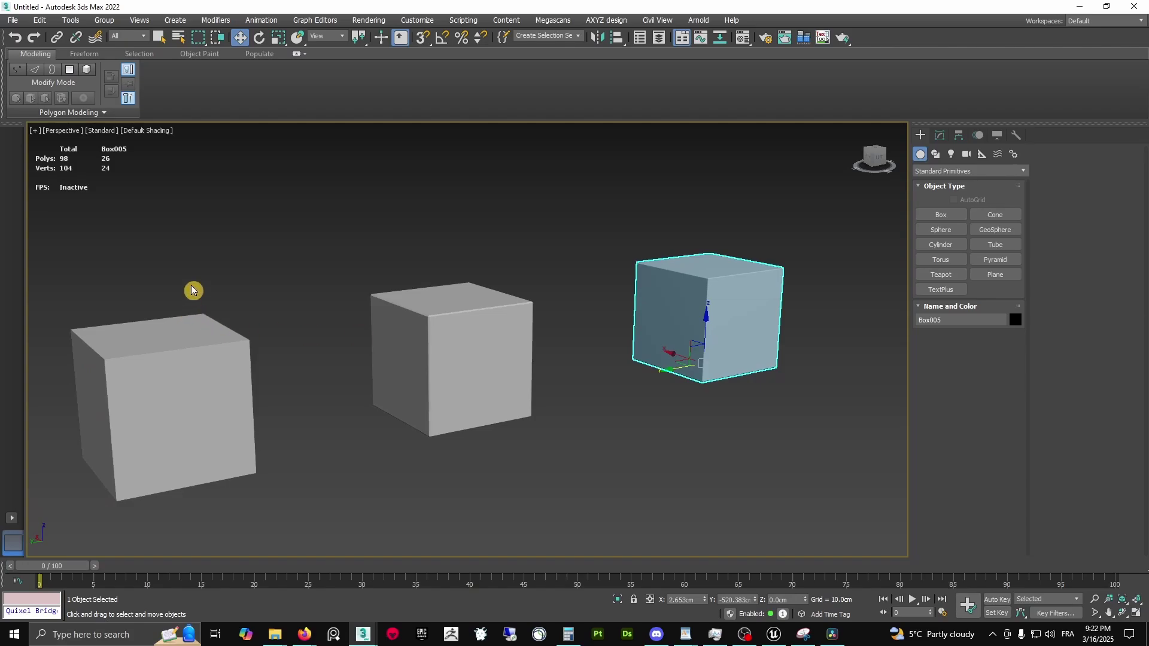
Select the plain box, the chamfered box and the weighted-normals box in turn to compare their vertex counts
click(191, 484)
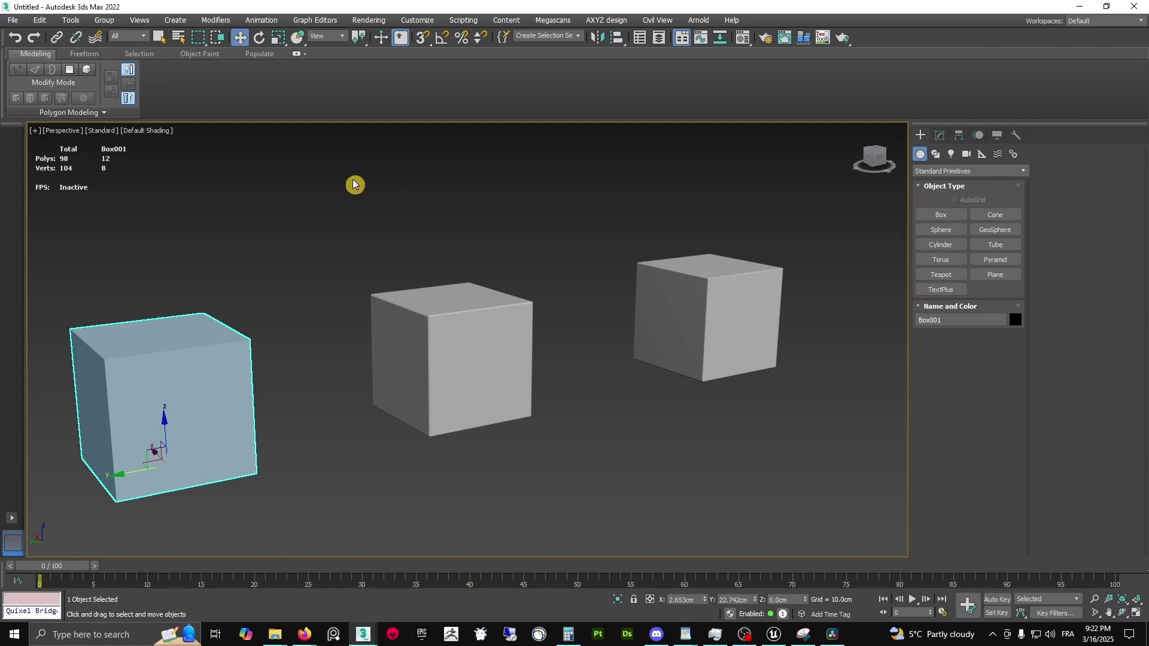
drag(340, 196, 528, 443)
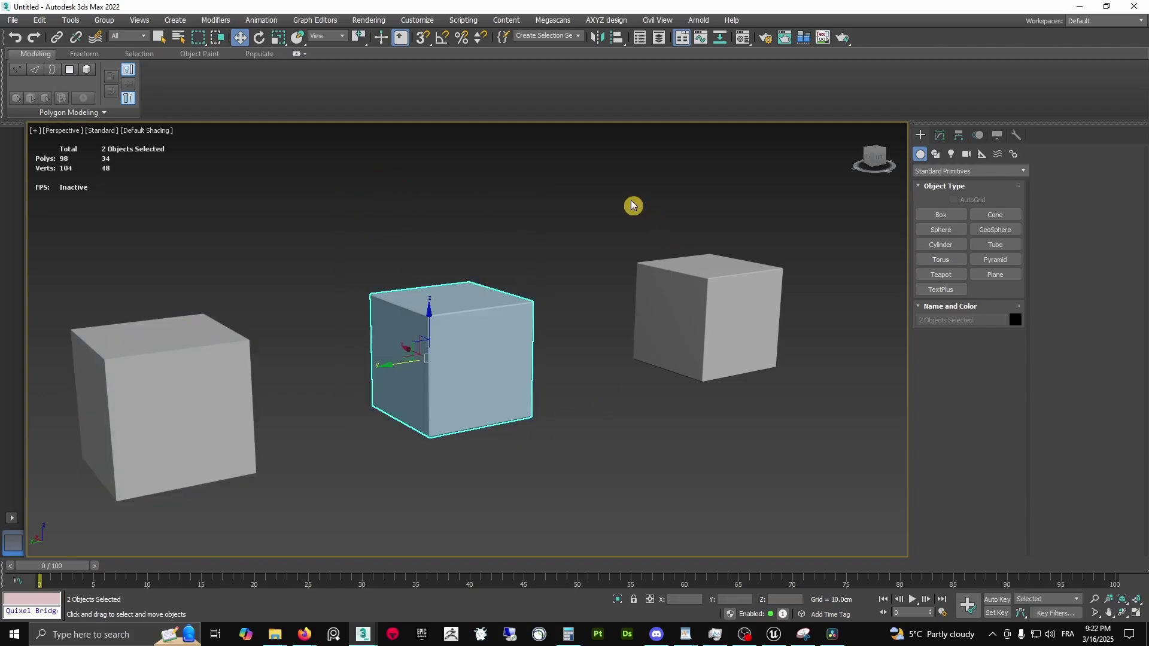
drag(633, 205, 764, 397)
Frame the weighted-normals box and examine the shading along its chamfered edges and front corner up close
key(z)
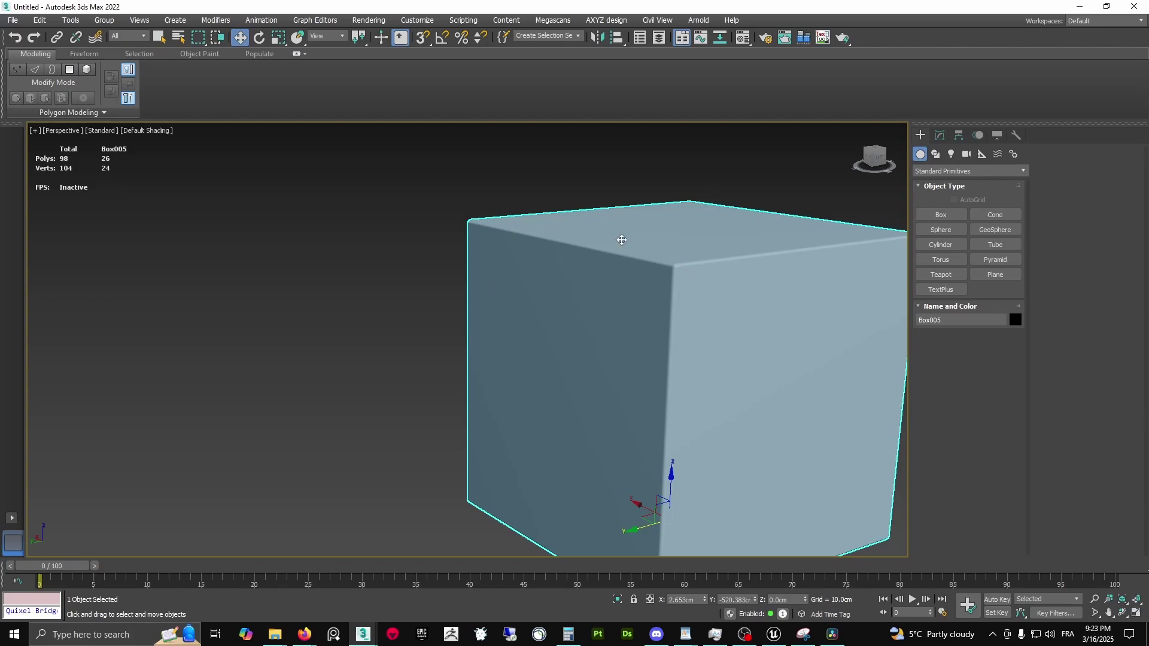
scroll(728, 293, down, 3)
middle_drag(728, 292, 544, 313)
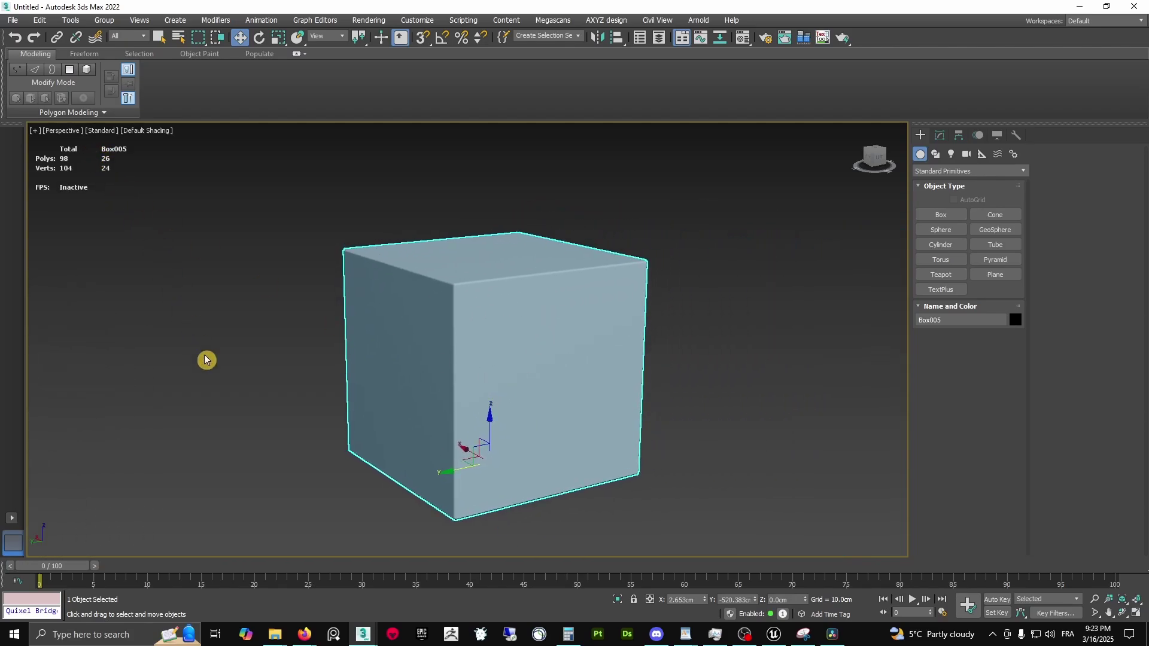
scroll(479, 285, up, 4)
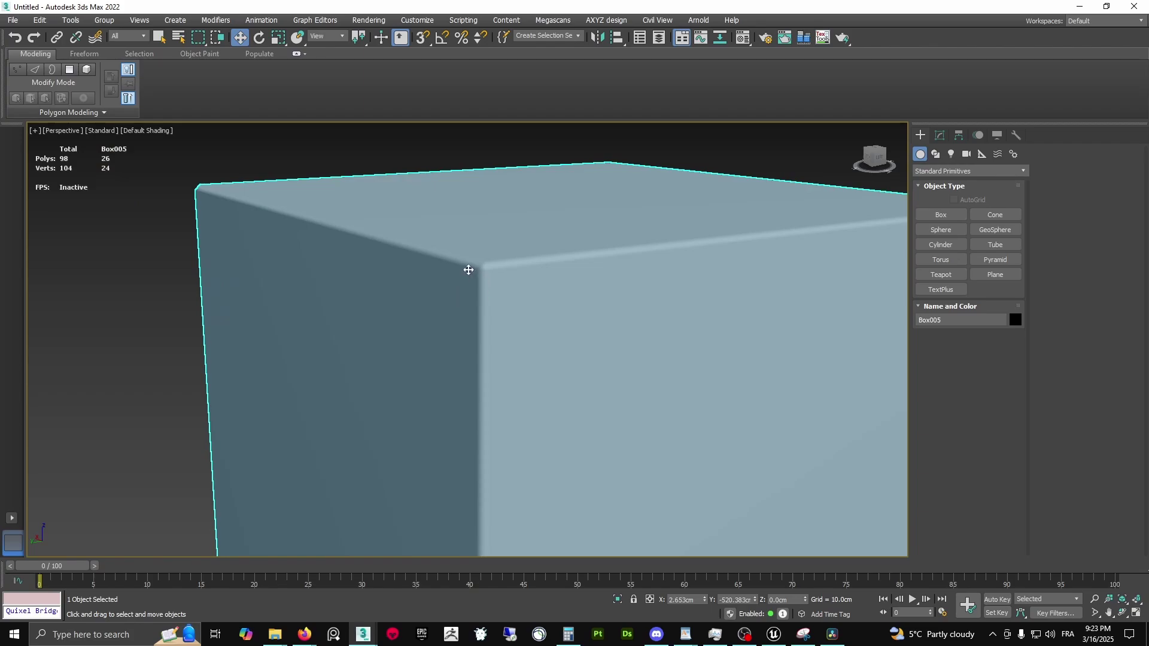
scroll(470, 272, up, 2)
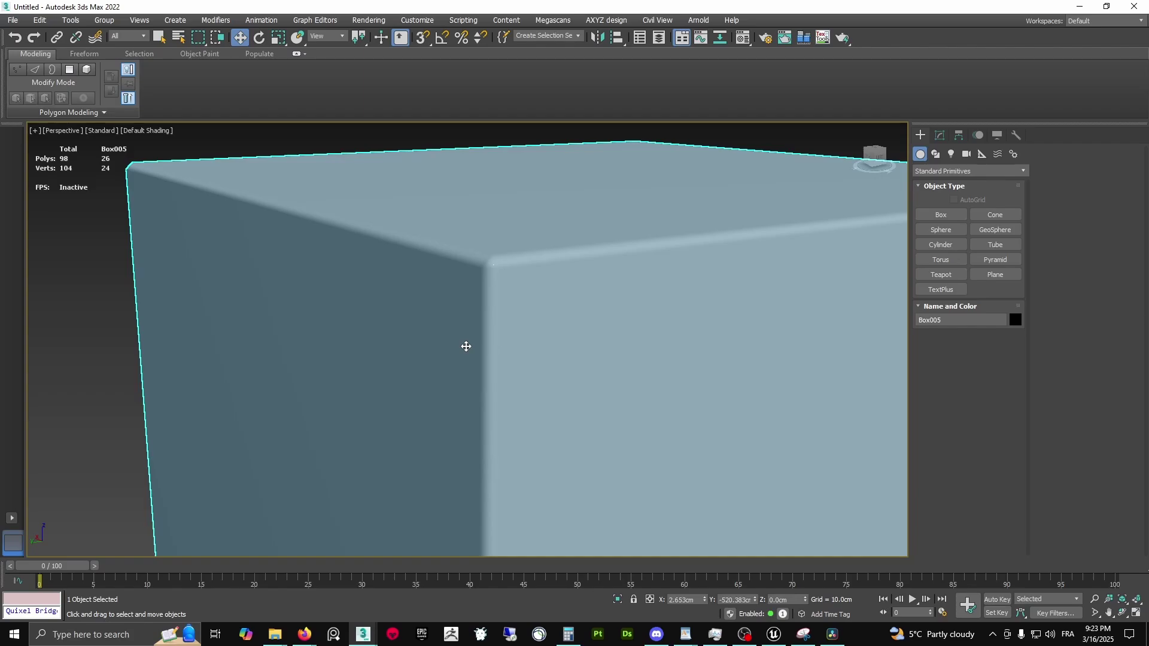
scroll(477, 298, down, 1)
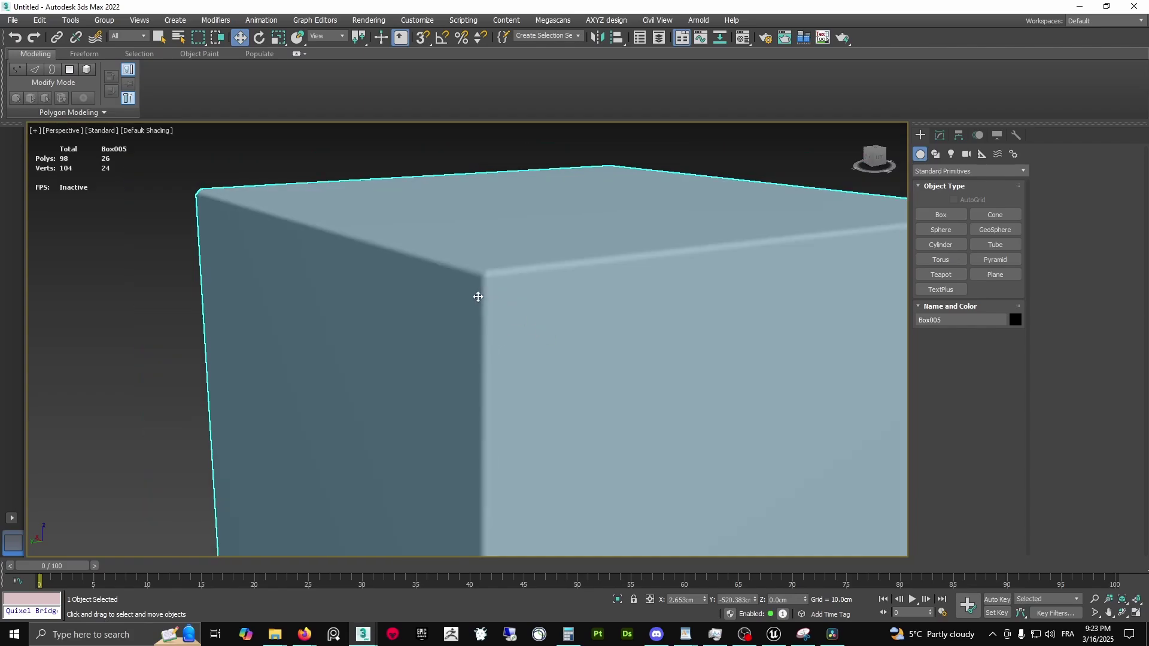
scroll(599, 287, down, 1)
scroll(599, 287, down, 2)
middle_drag(600, 288, 477, 233)
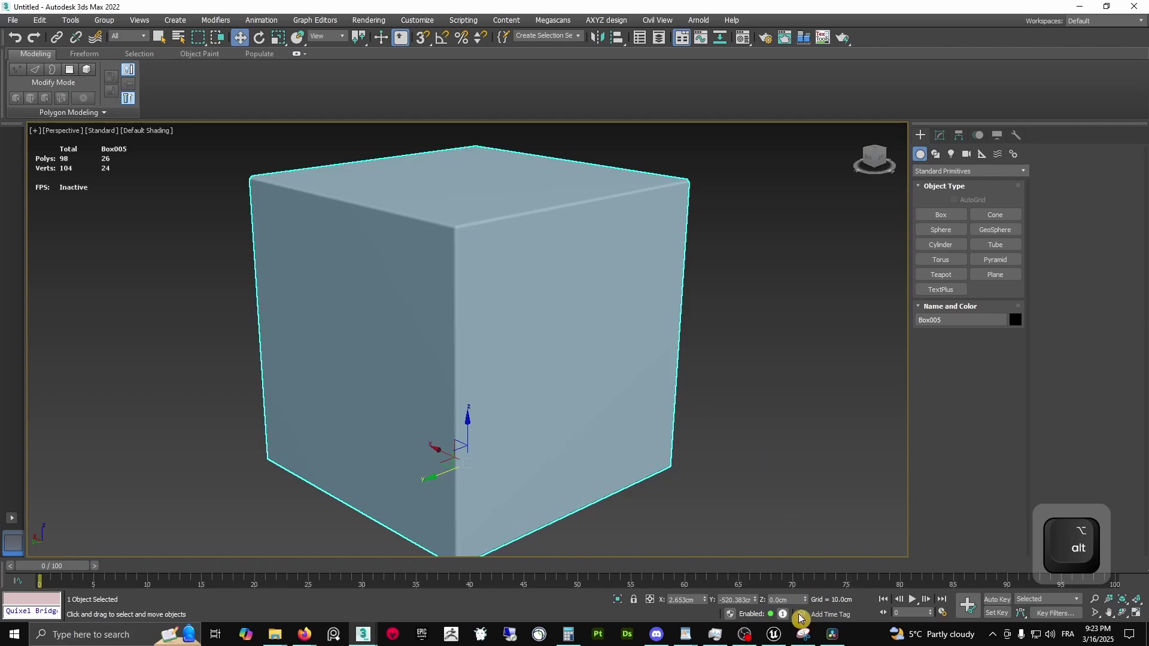
Switch to Unreal Engine and examine the edges of the wooden window frame on the mossy-stone wall up close
click(775, 636)
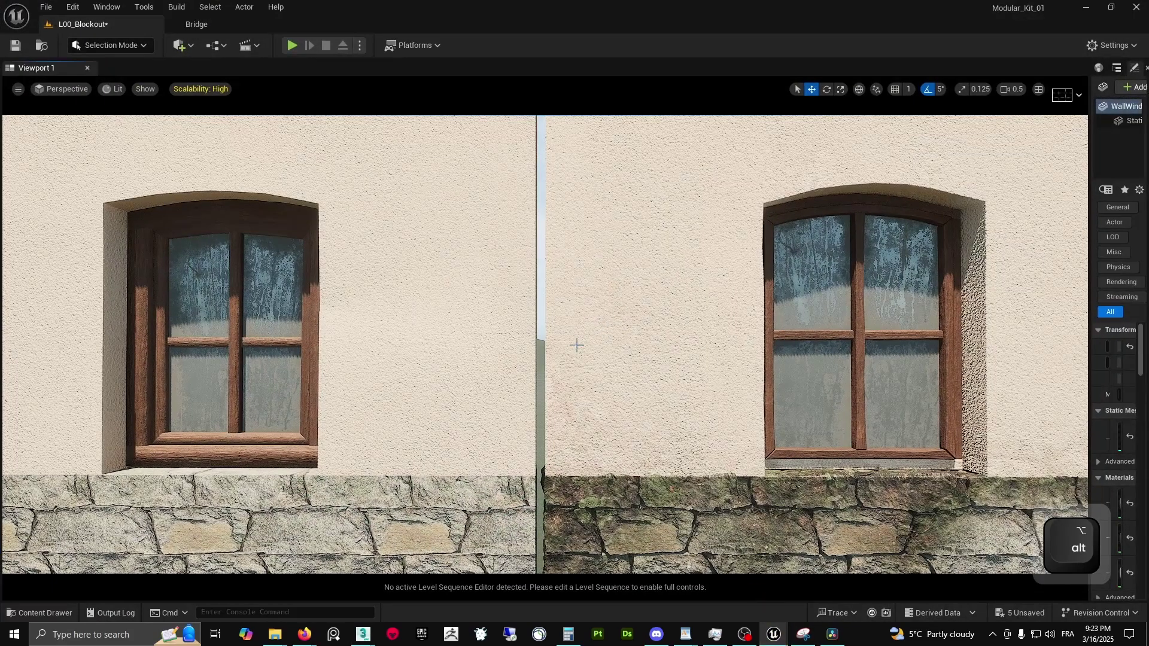
key(d)
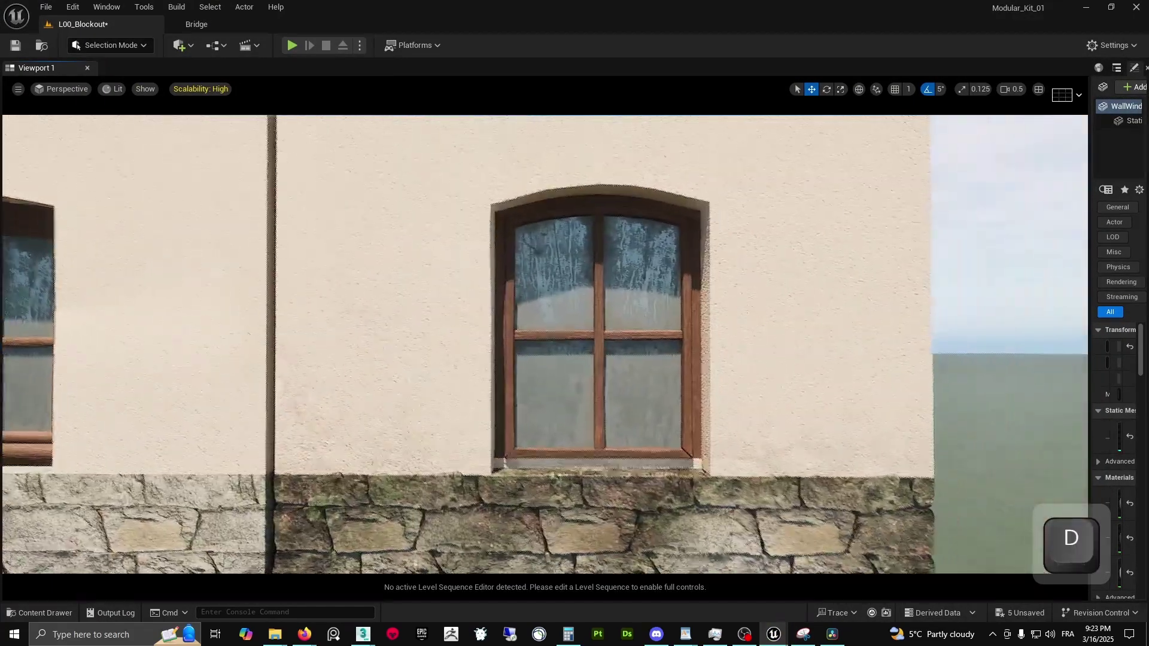
key(w)
key(w)
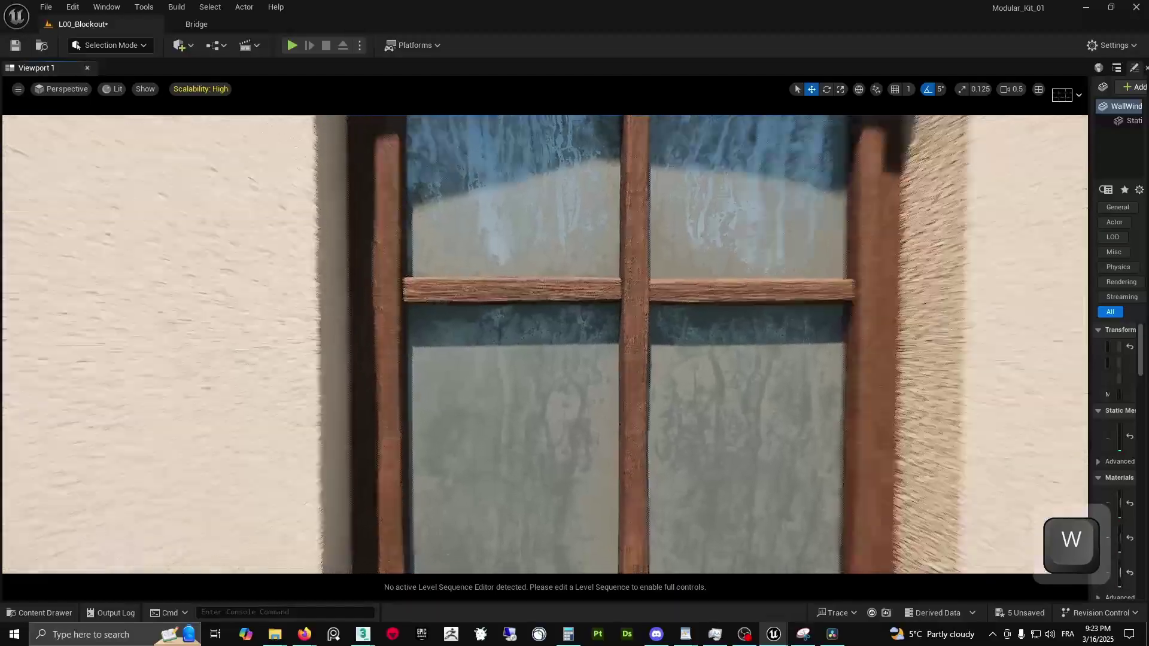
key(e)
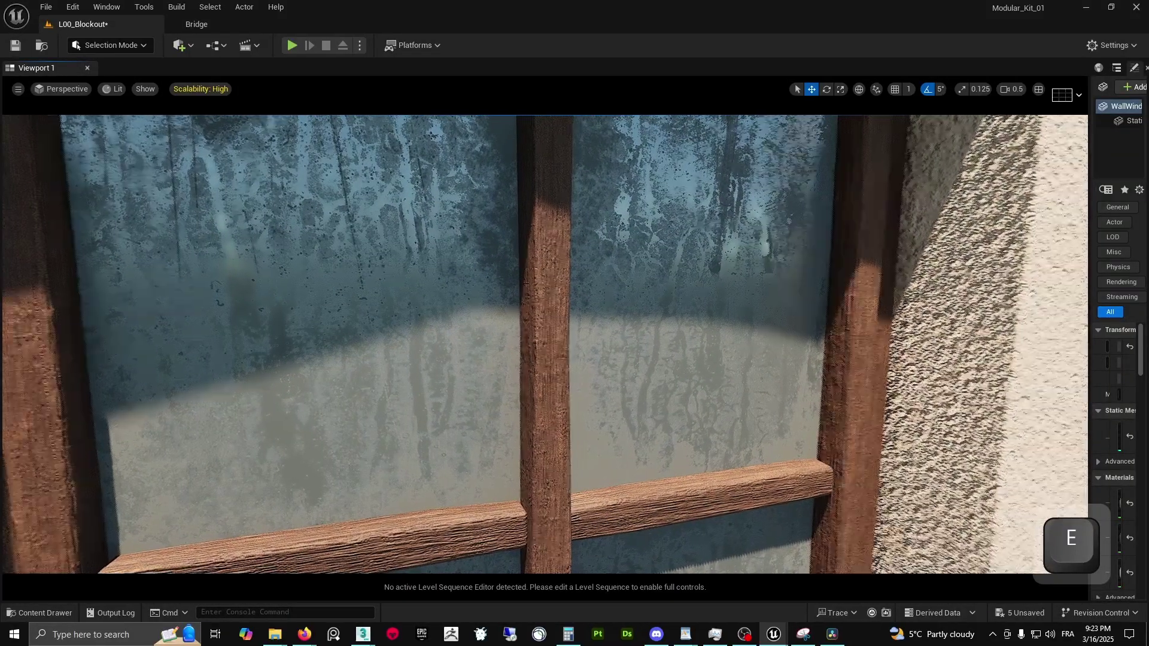
key(q)
key(s)
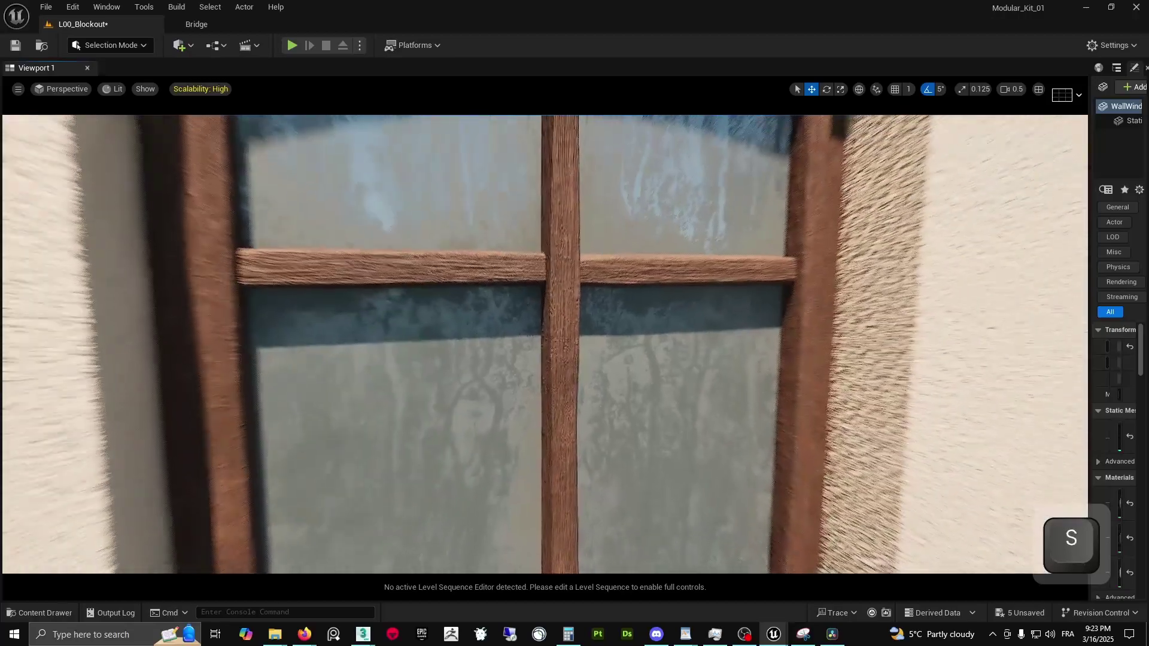
key(d)
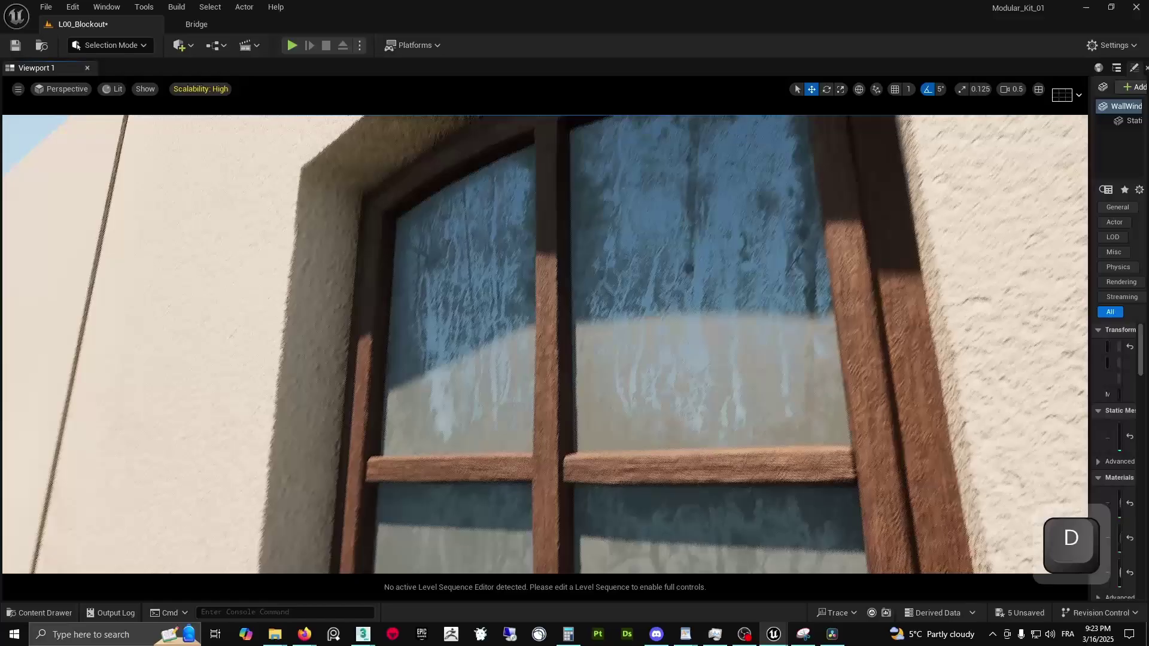
Inspect that window's sill and crossbars, and view both window walls together with the door wall from a distance
right_drag(331, 178, 331, 178)
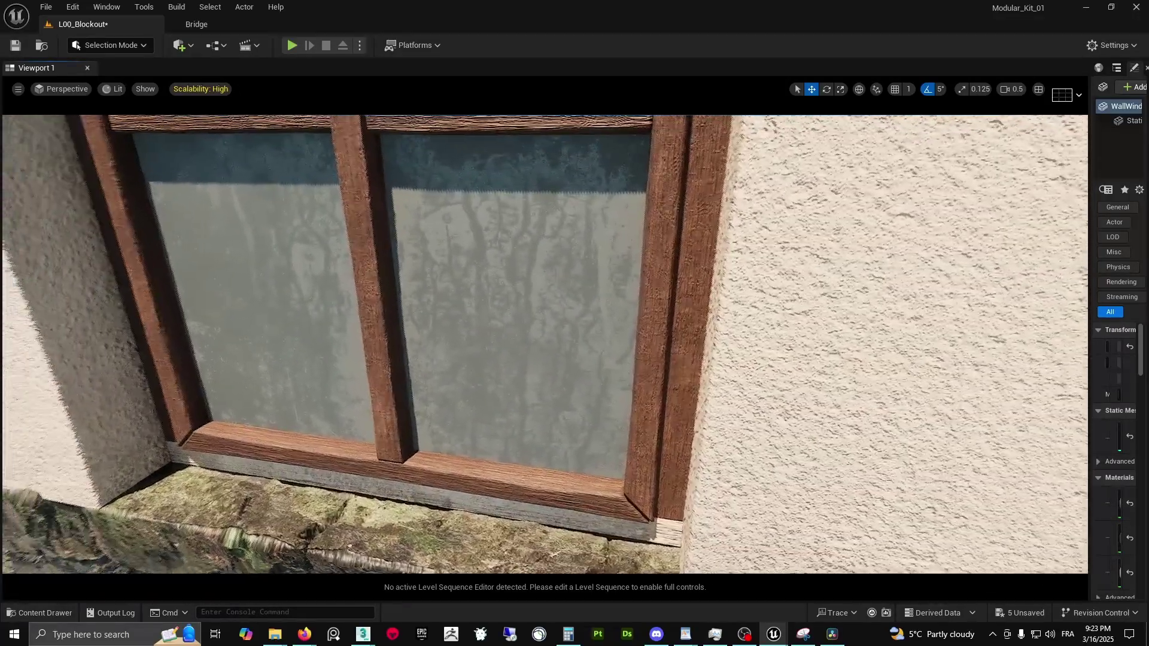
key(s)
right_drag(330, 179, 331, 178)
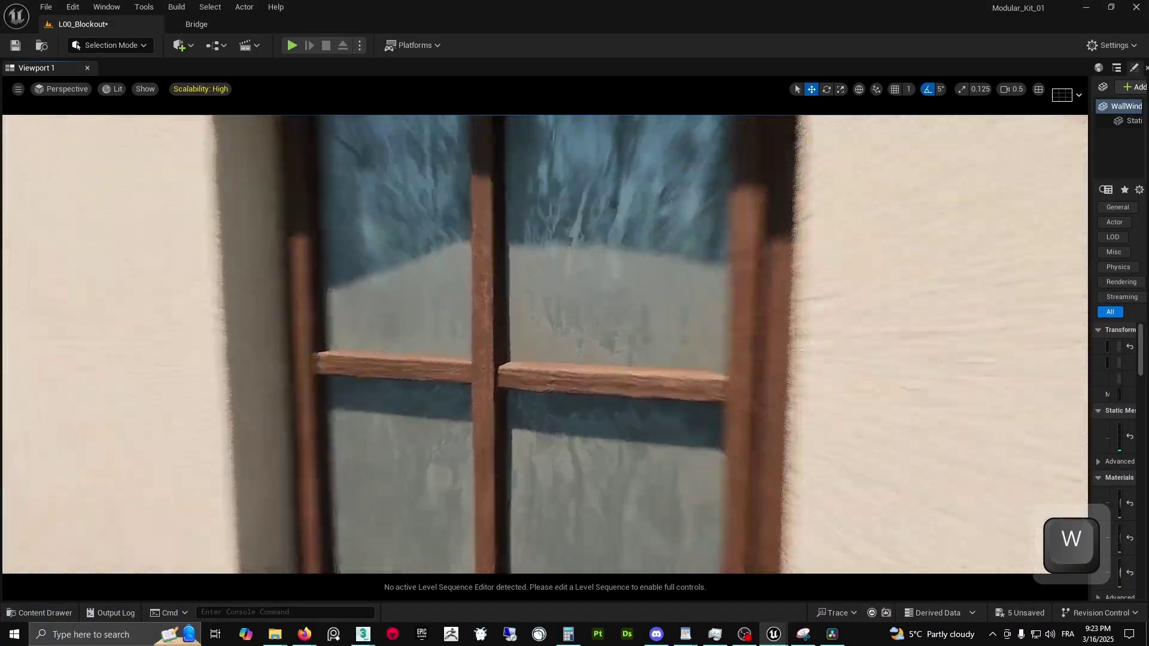
right_drag(331, 179, 330, 179)
key(a)
key(s)
key(q)
key(s)
key(d)
key(e)
key(s)
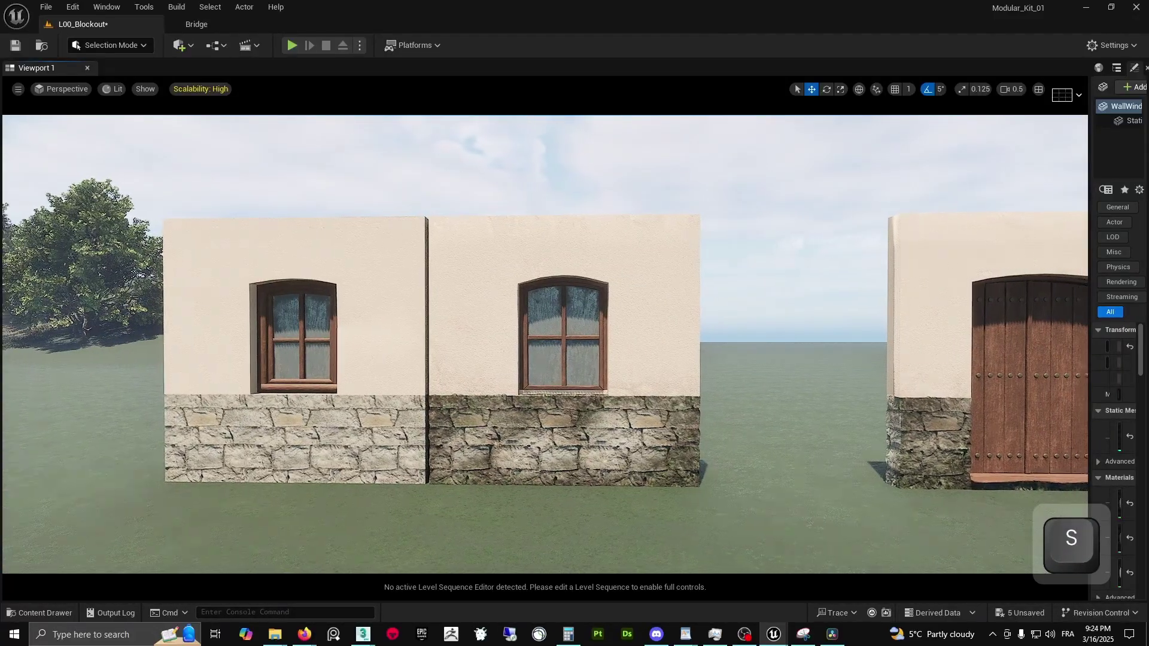
Compare the two window walls side by side, looking at their frames, recesses and stone bases from closer range
right_drag(424, 378, 424, 378)
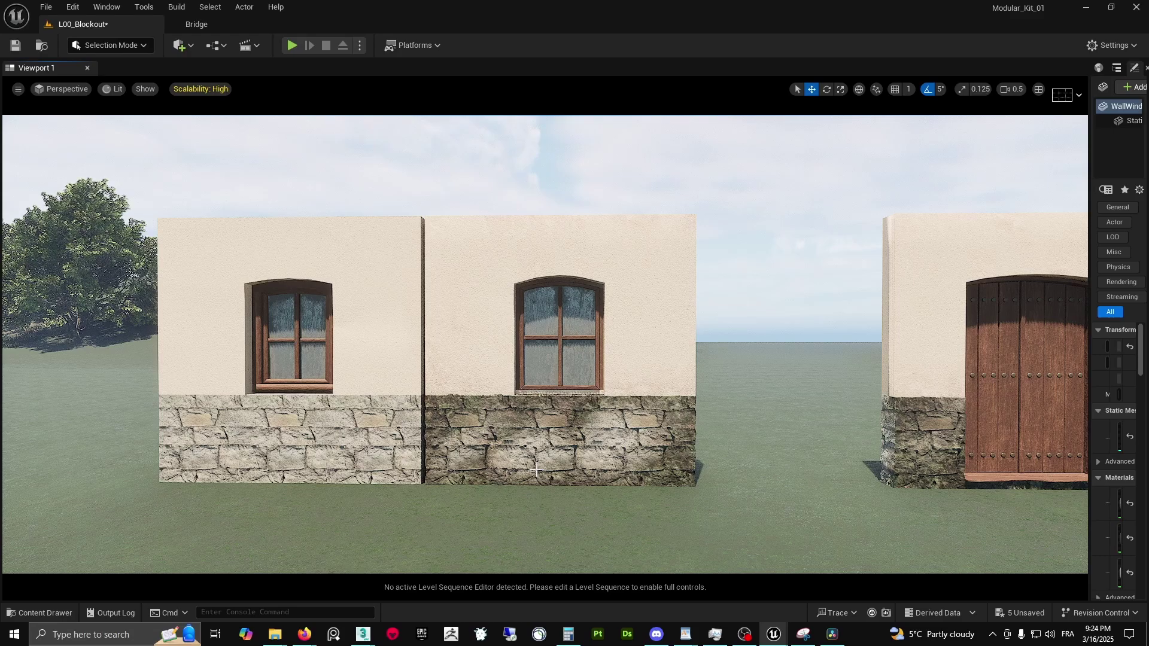
key(w)
mouse_move(535, 471)
right_down()
mouse_move(509, 455)
mouse_move(536, 471)
right_up()
key(w)
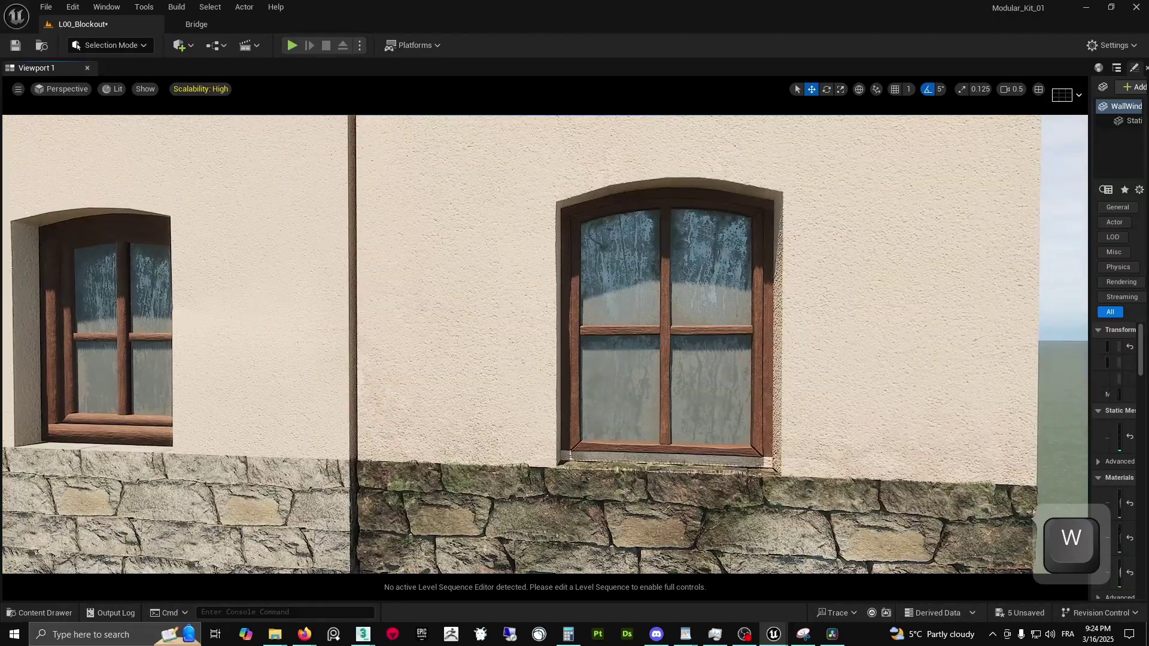
mouse_move(652, 403)
right_down()
mouse_move(622, 395)
mouse_move(625, 406)
mouse_move(653, 403)
right_up()
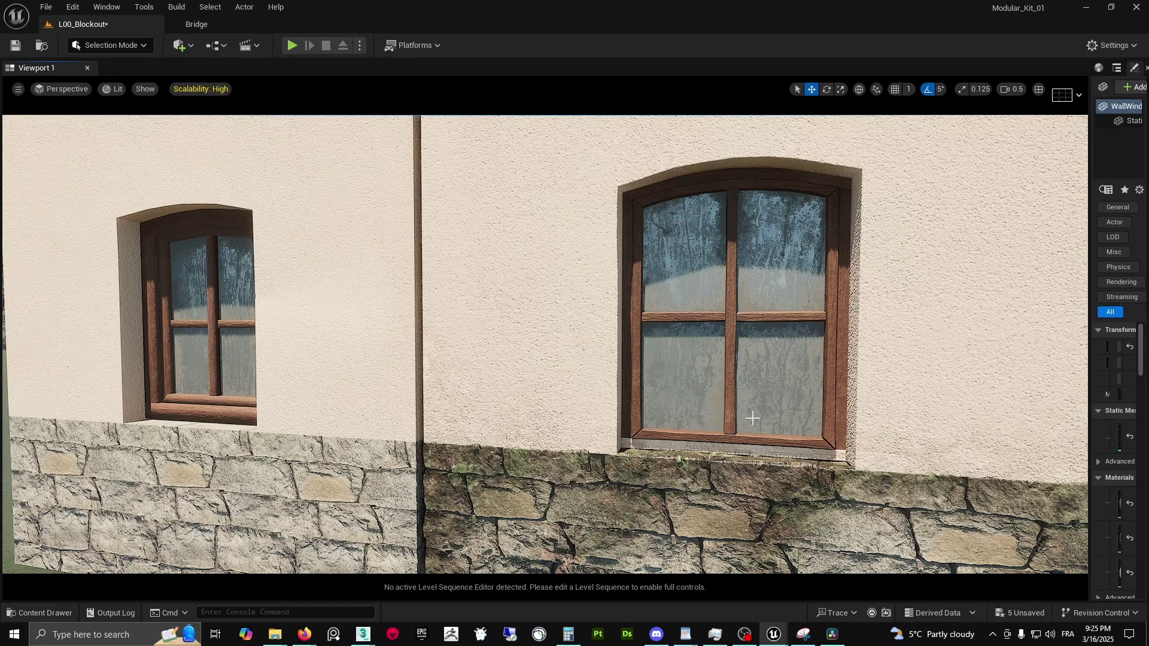
right_drag(731, 293, 793, 302)
right_drag(718, 284, 644, 269)
key(s)
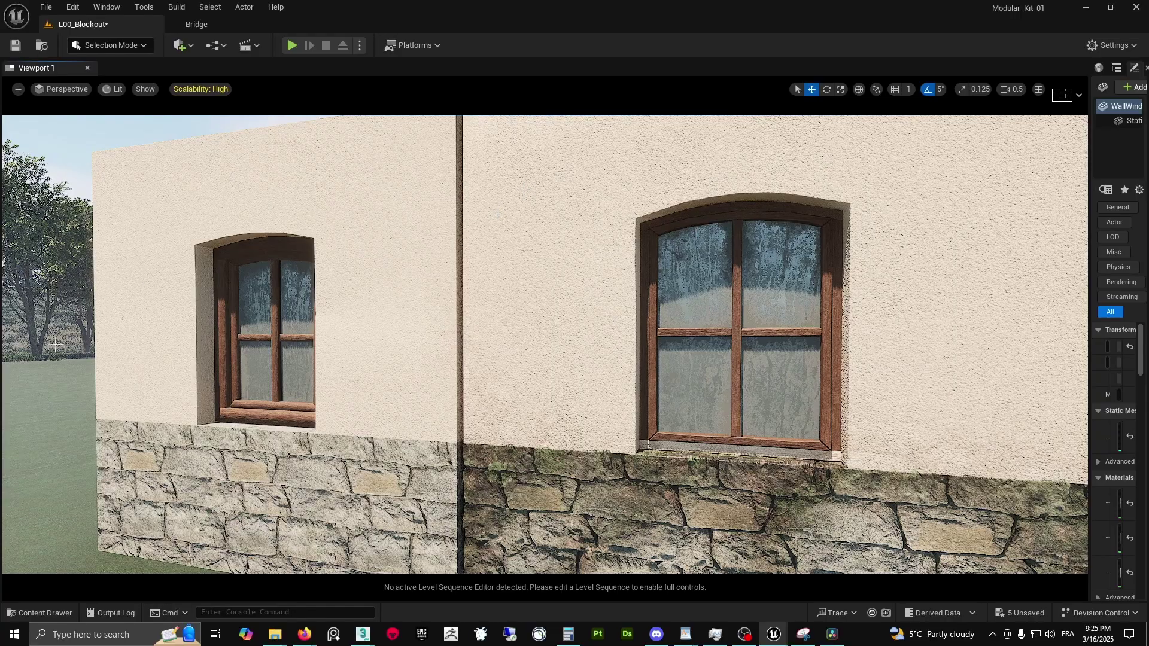
Move over to the finished house and examine its facade with the arched windows, ladder and slate roof
key(a)
right_drag(179, 399, 180, 400)
key(w)
scroll(179, 400, up, 2)
scroll(179, 399, down, 3)
key(d)
key(d)
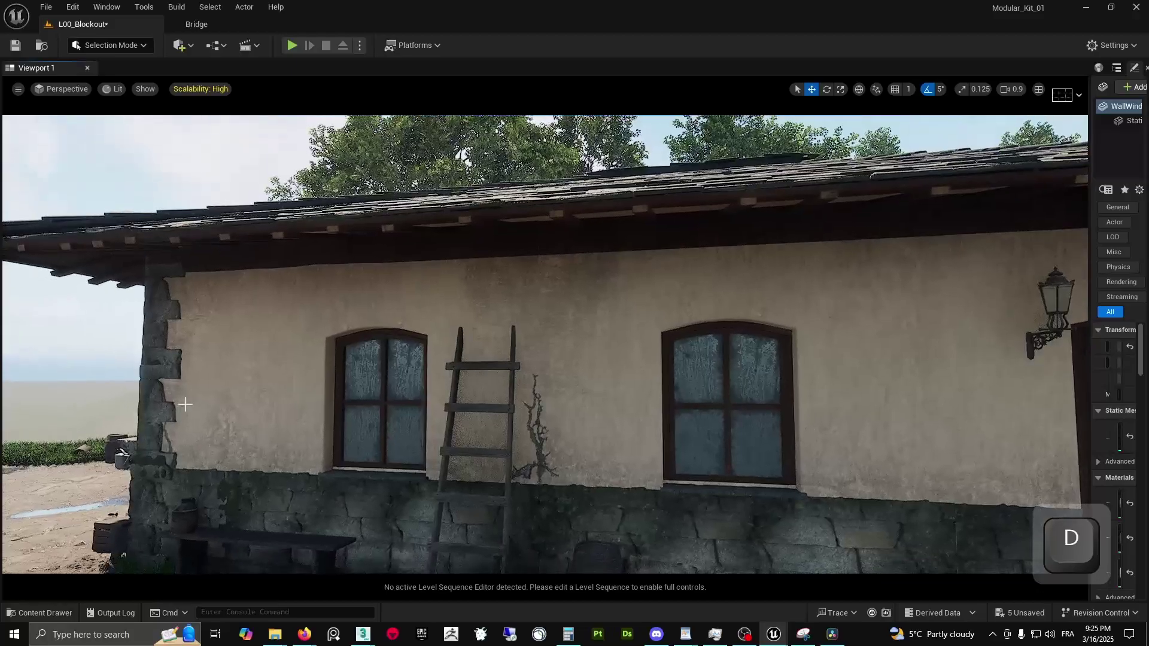
right_drag(536, 377, 536, 377)
key(d)
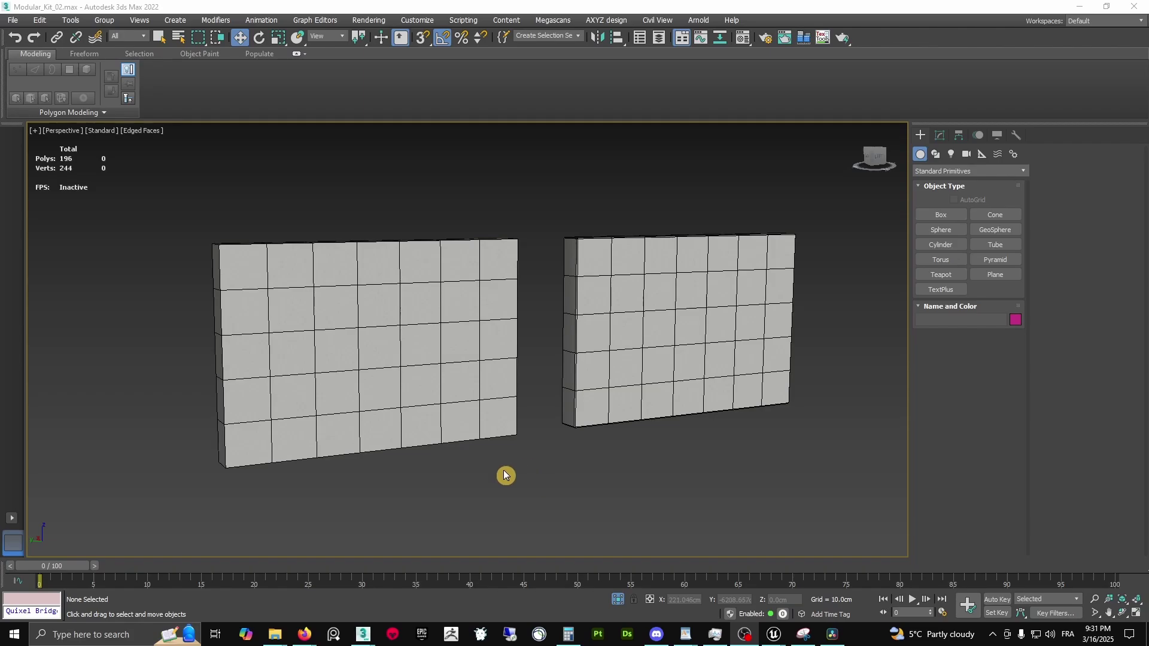
Select the wall without chamfered edges and compare its edges and geometry with the chamfered wall beside it
alt+middle_drag(443, 320, 464, 320)
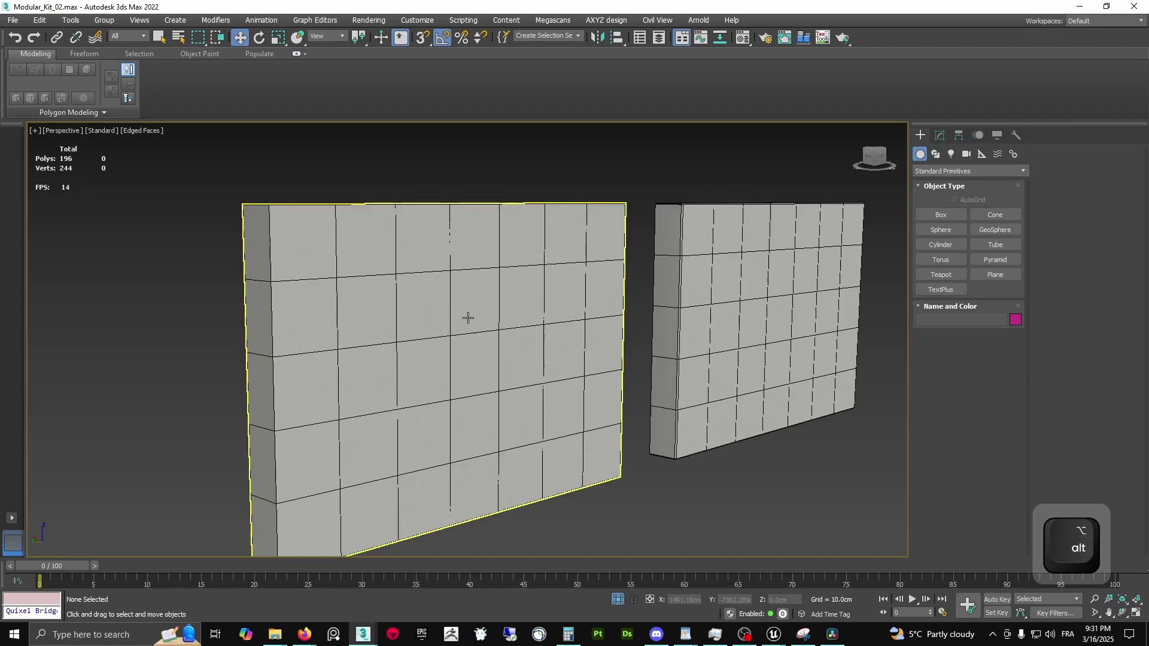
scroll(563, 320, up, 5)
middle_drag(539, 306, 559, 305)
click(348, 383)
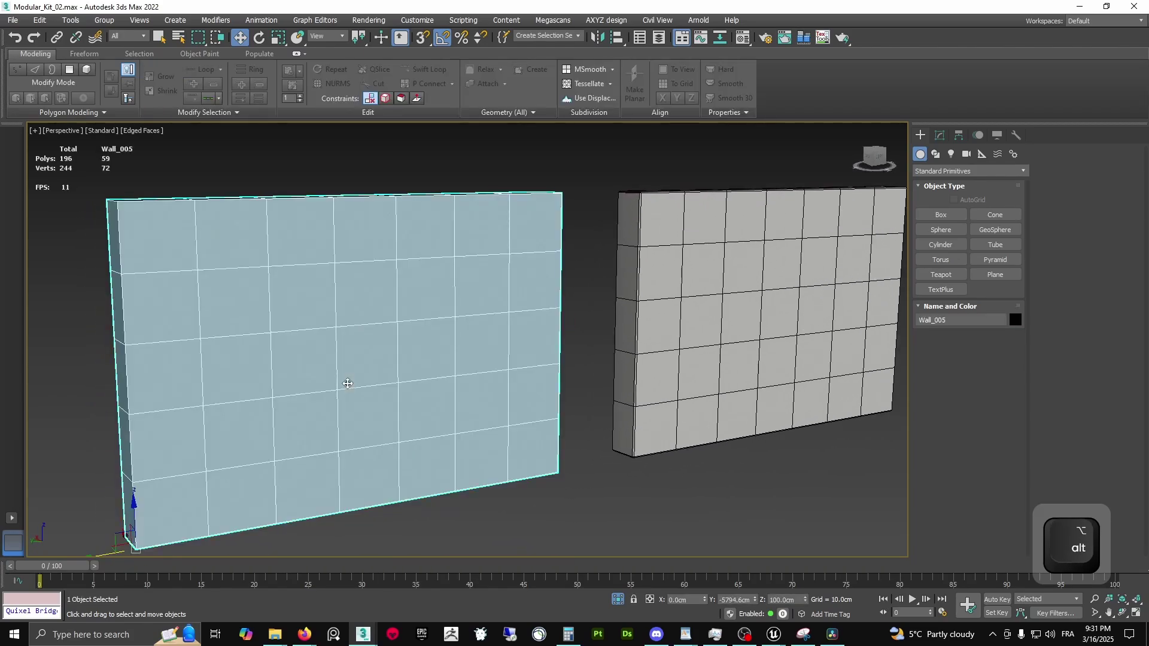
alt+middle_drag(260, 302, 318, 322)
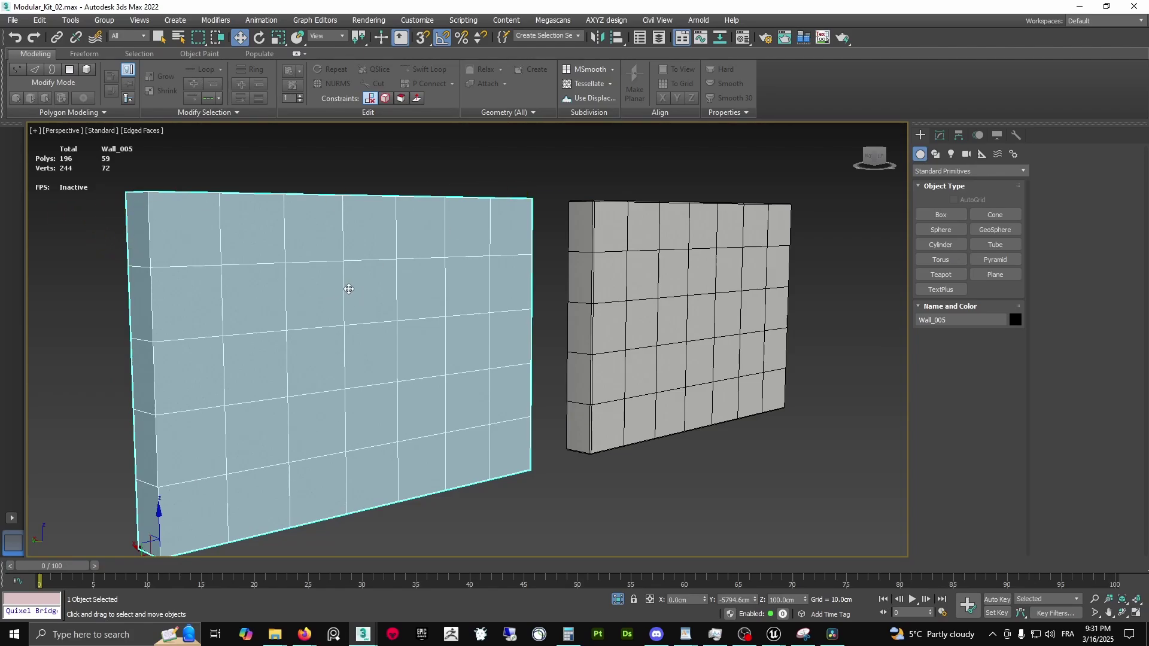
alt+middle_drag(405, 259, 327, 261)
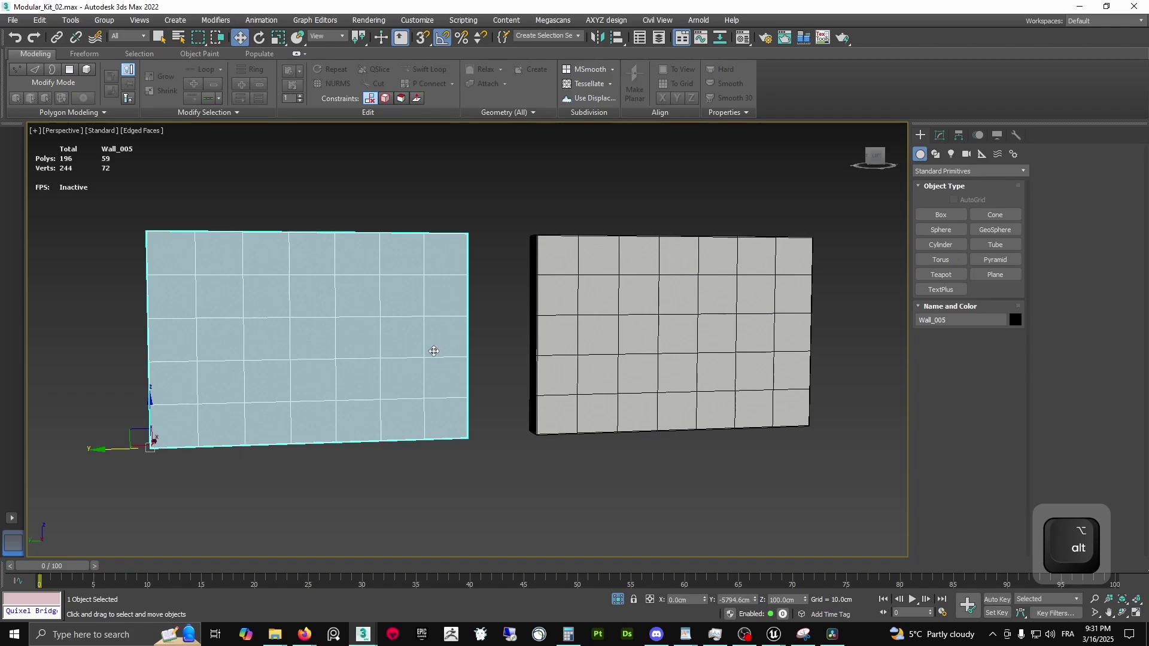
alt+middle_drag(334, 305, 318, 320)
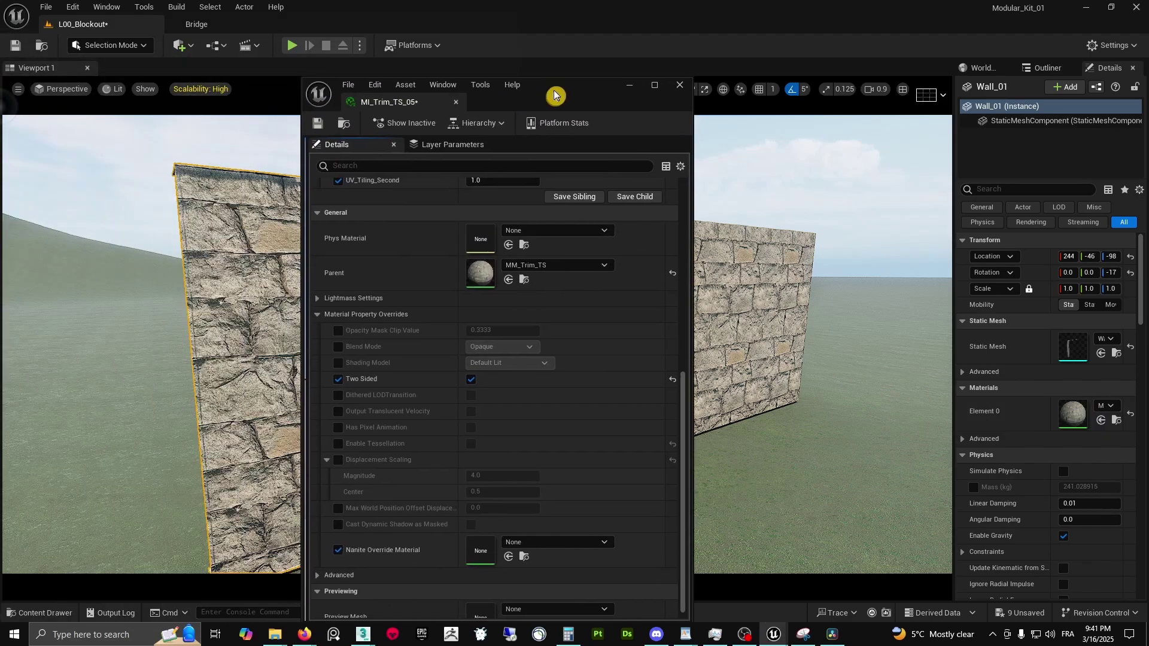
Override and turn on Enable Tessellation in the MI_Trim_TS_05 material instance, keeping both stone walls in view
drag(555, 95, 258, 36)
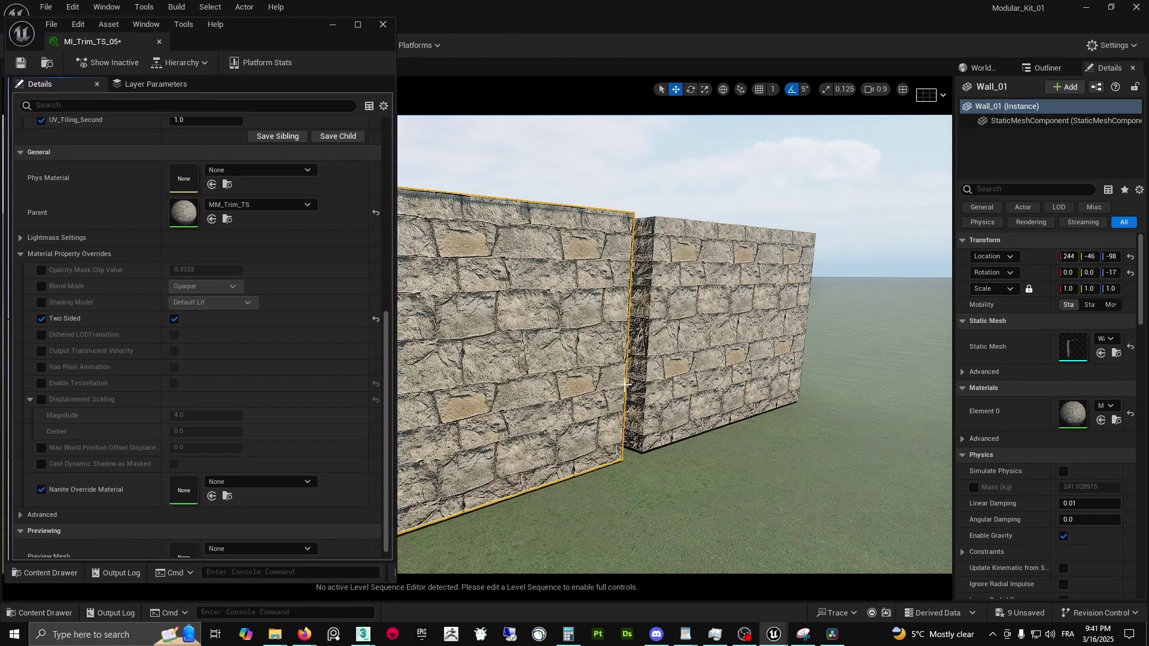
right_drag(622, 383, 530, 354)
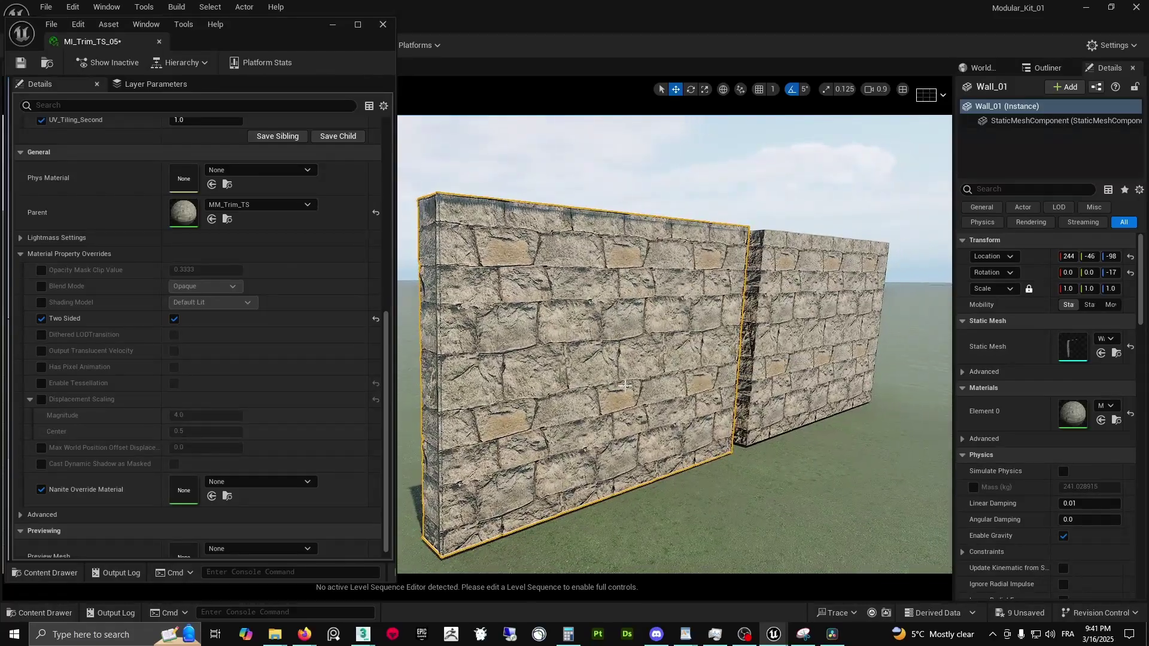
click(41, 383)
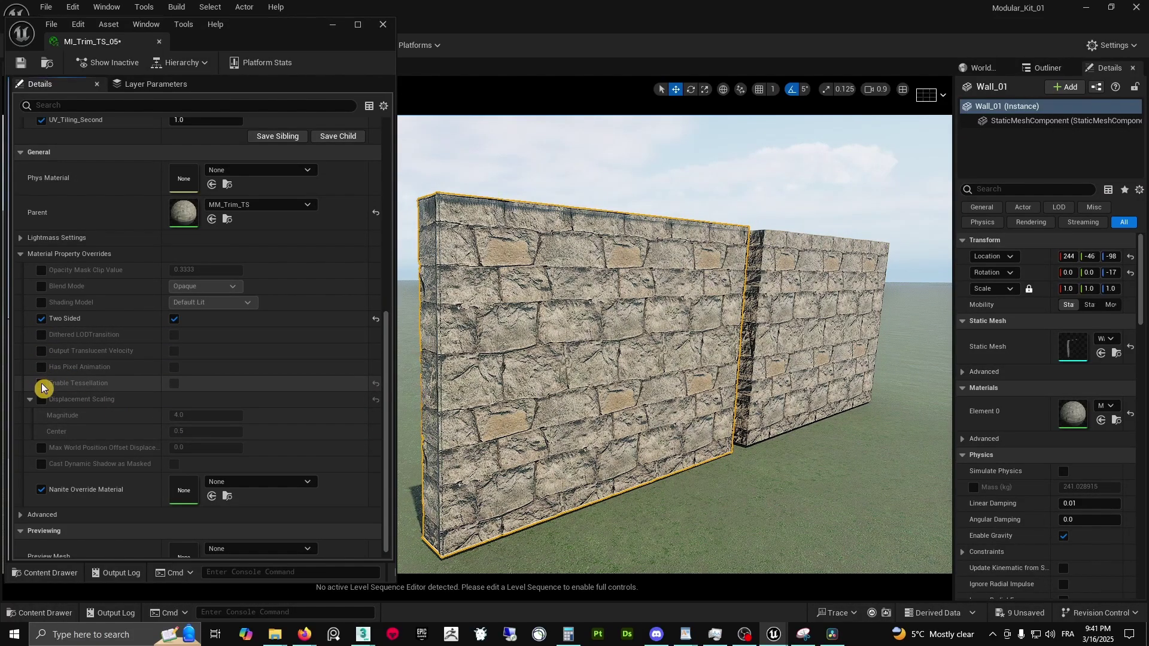
click(175, 384)
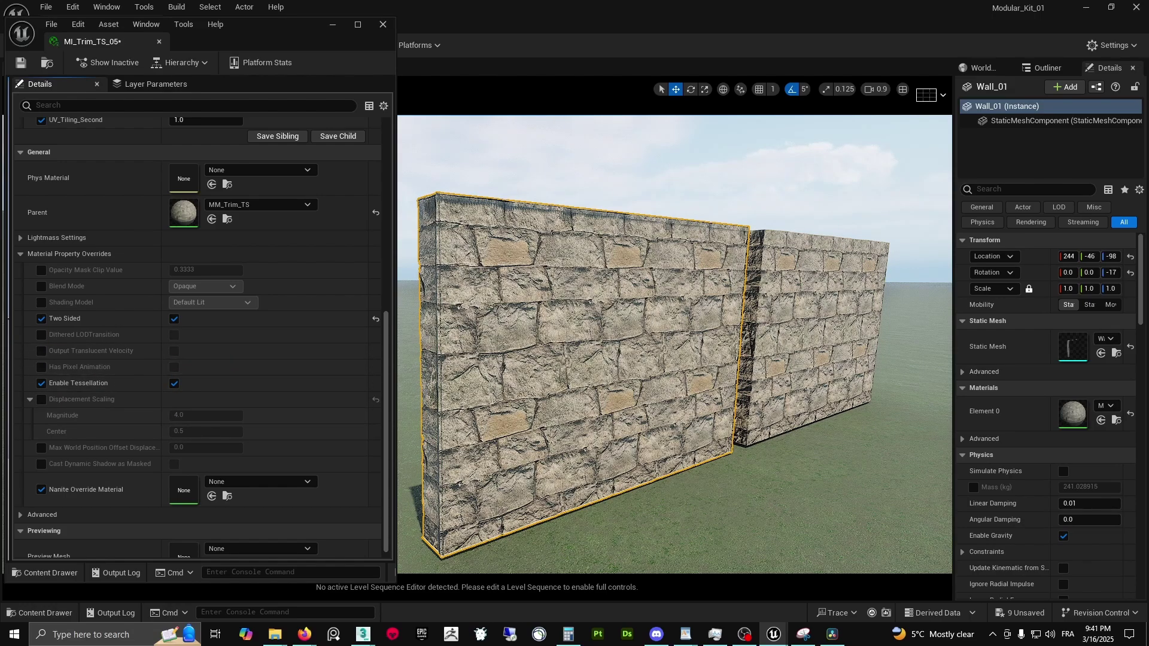
Look through the Nanite and Level Of Detail options of the Wall_01 static mesh in the YT_Vids folder, leaving them unchanged
drag(1148, 267, 482, 291)
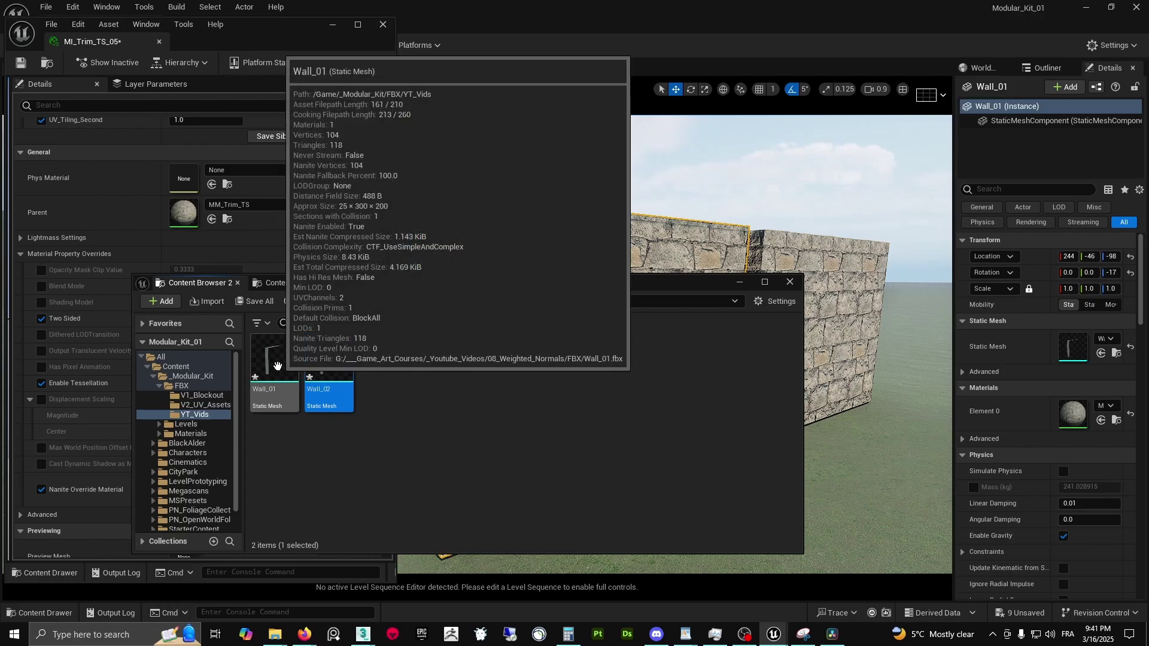
right_click(279, 365)
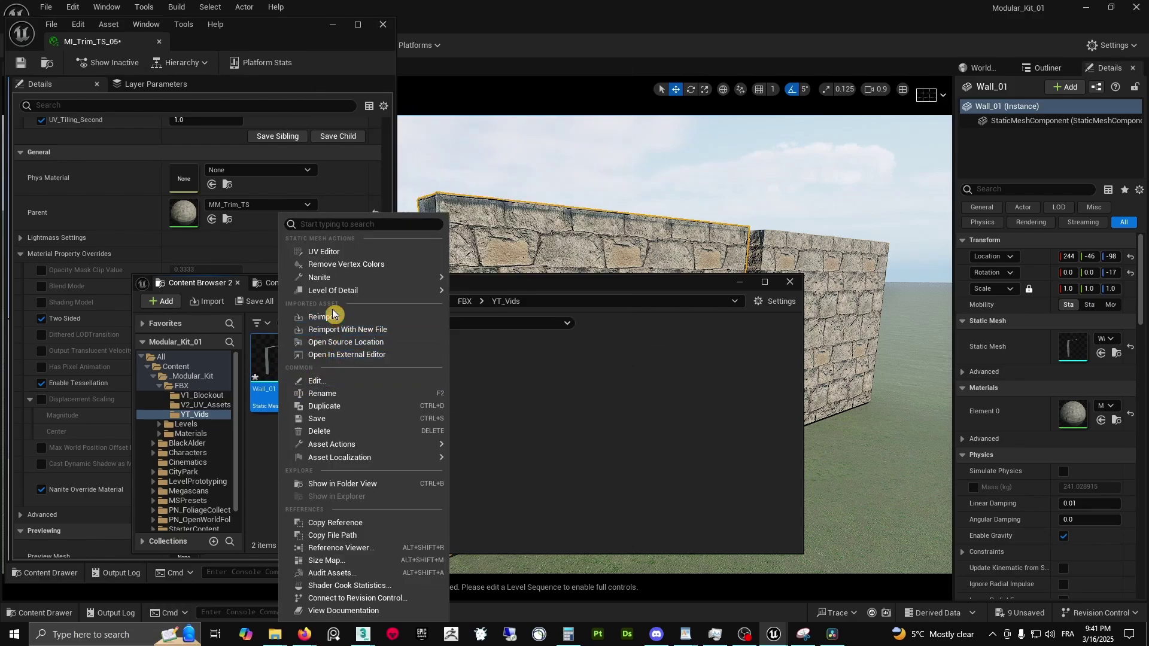
mouse_move(349, 277)
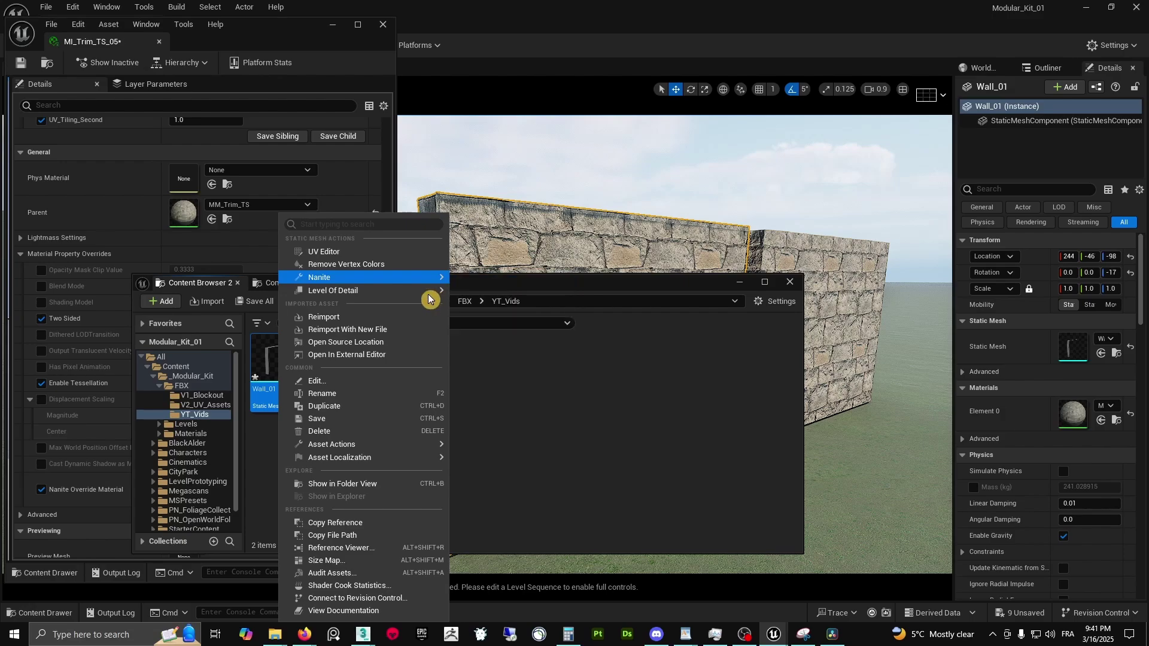
mouse_move(429, 292)
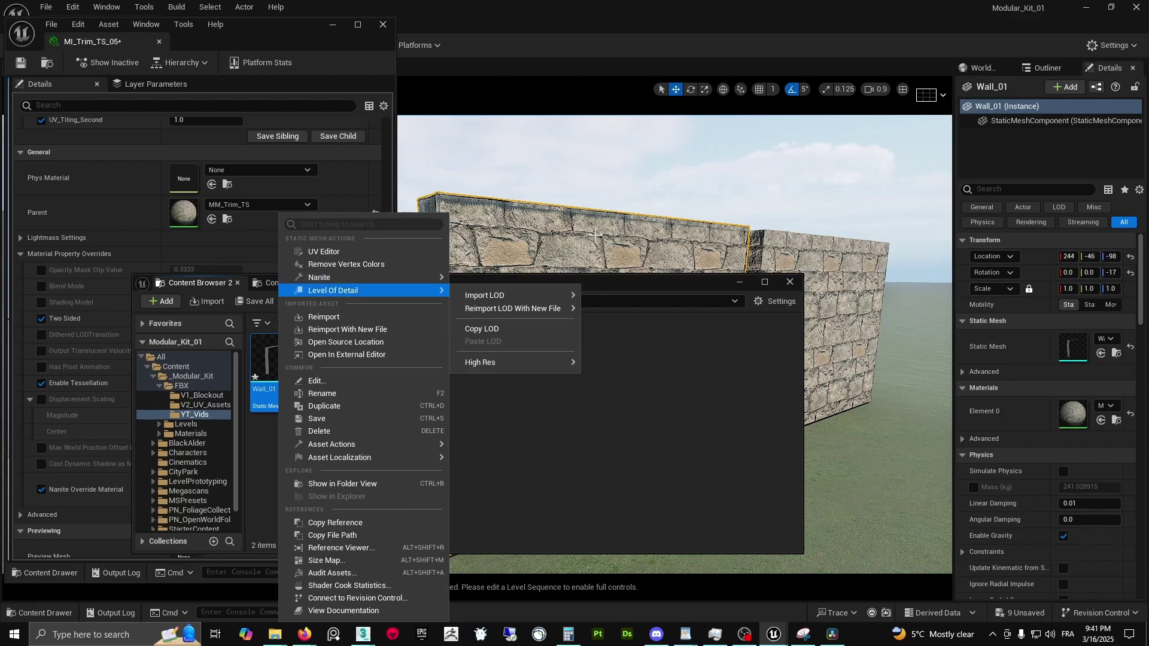
click(596, 235)
click(740, 283)
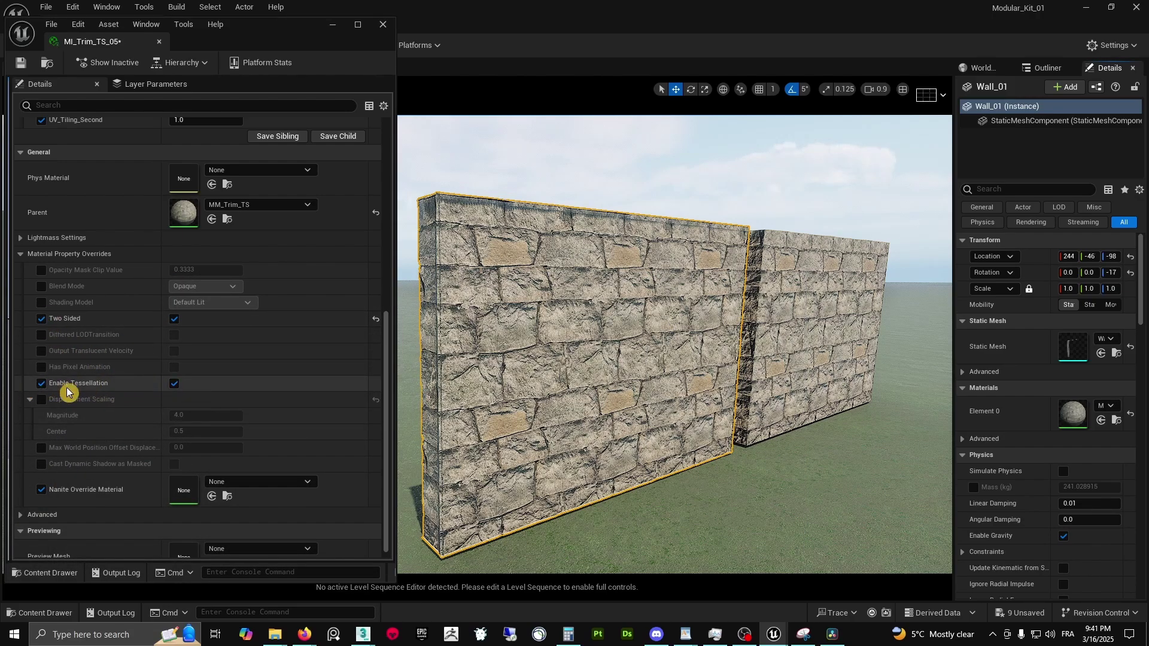
Override Displacement Scaling in the MI_Trim_TS_05 material instance, trying a Magnitude of 6 before setting it back to 4
click(41, 399)
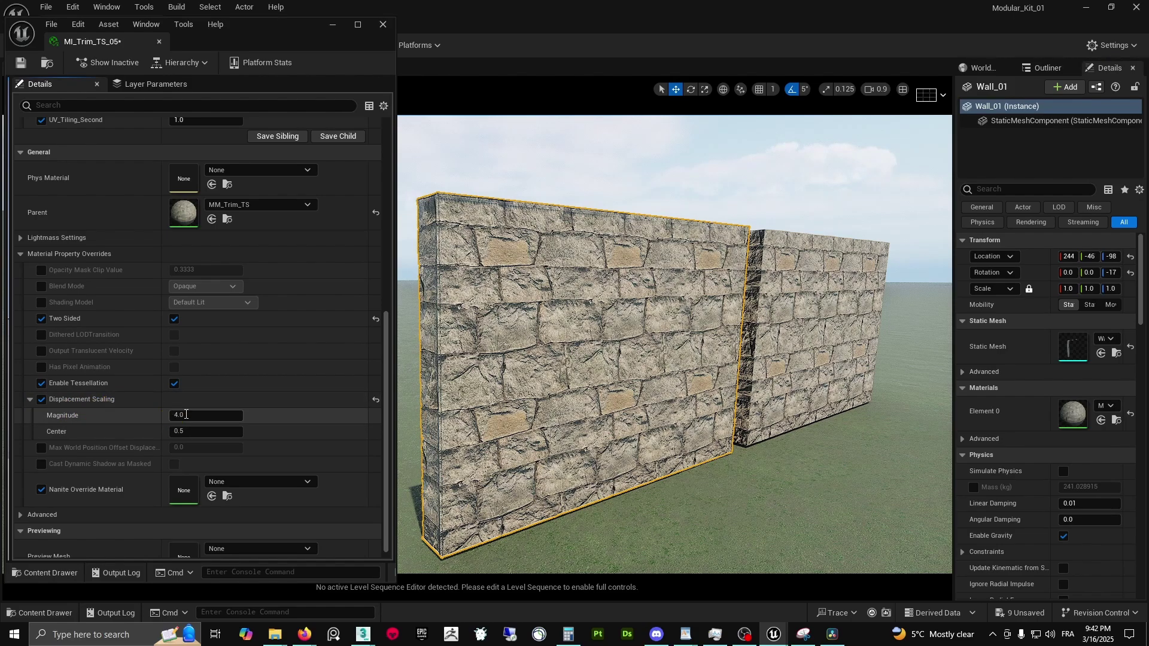
text(6)
key(Return)
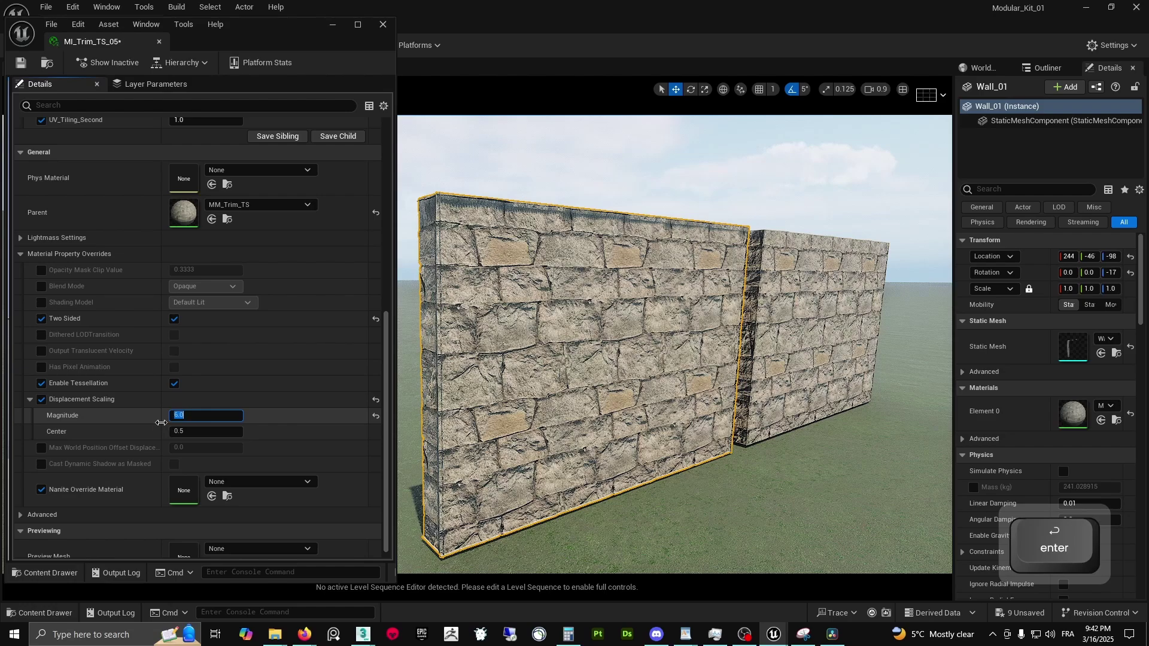
click(173, 431)
text(4)
key(Return)
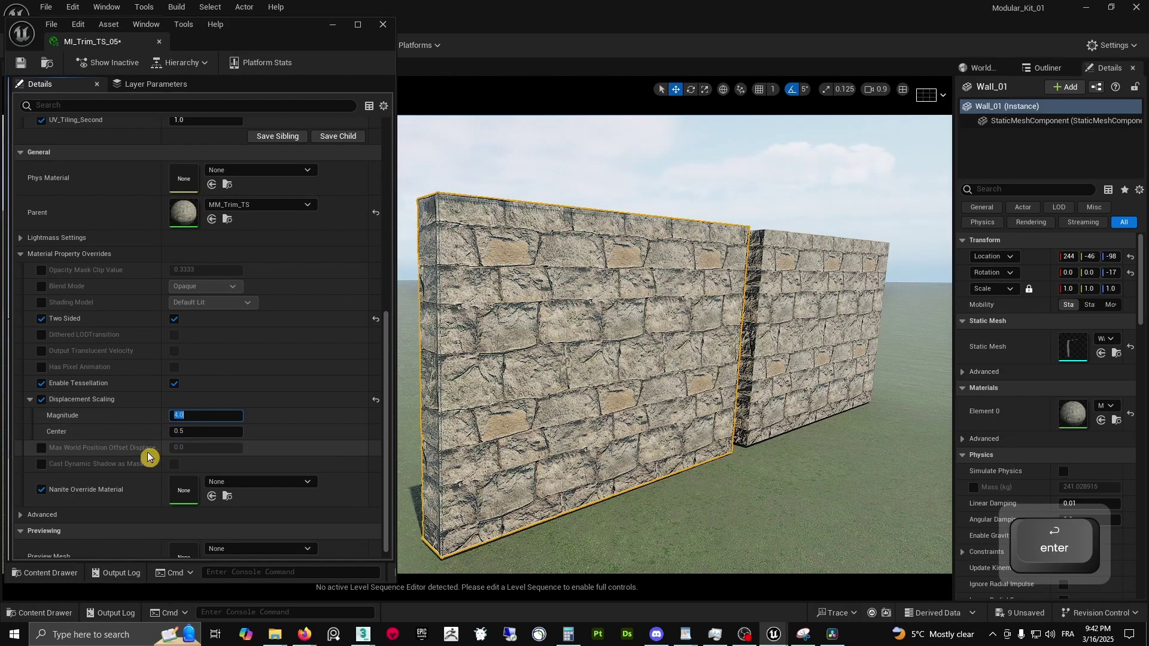
Raise Displacement_Strength_01 in the material instance to about 6.93 and inspect the near corner of the wall without chamfers
scroll(138, 434, up, 5)
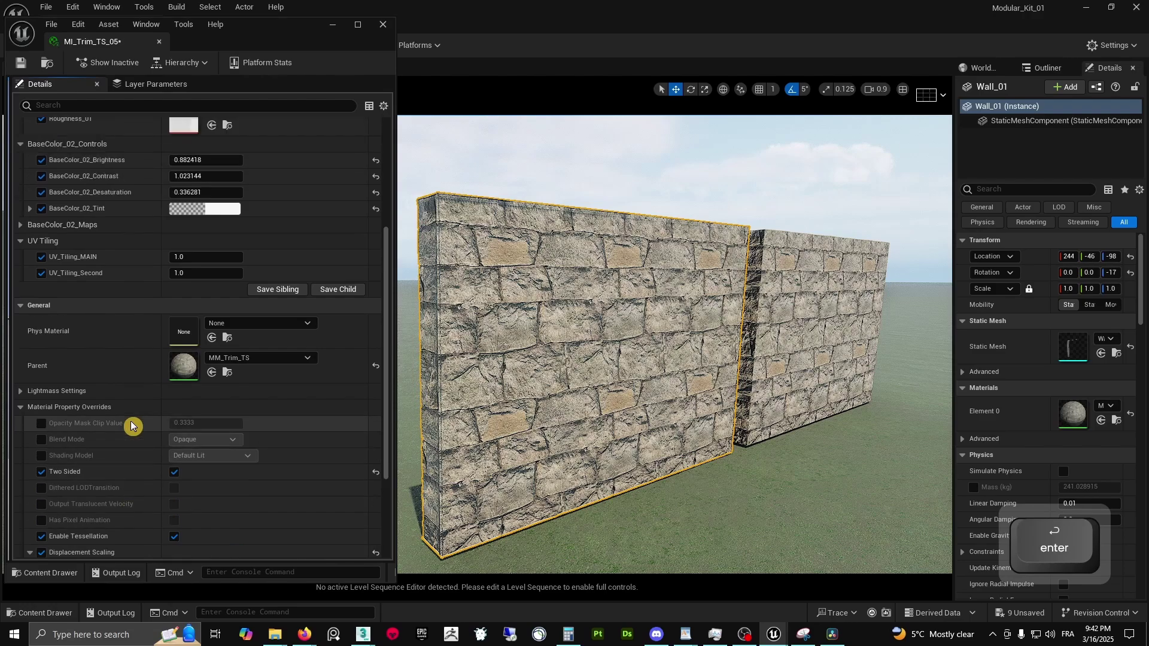
scroll(131, 425, up, 5)
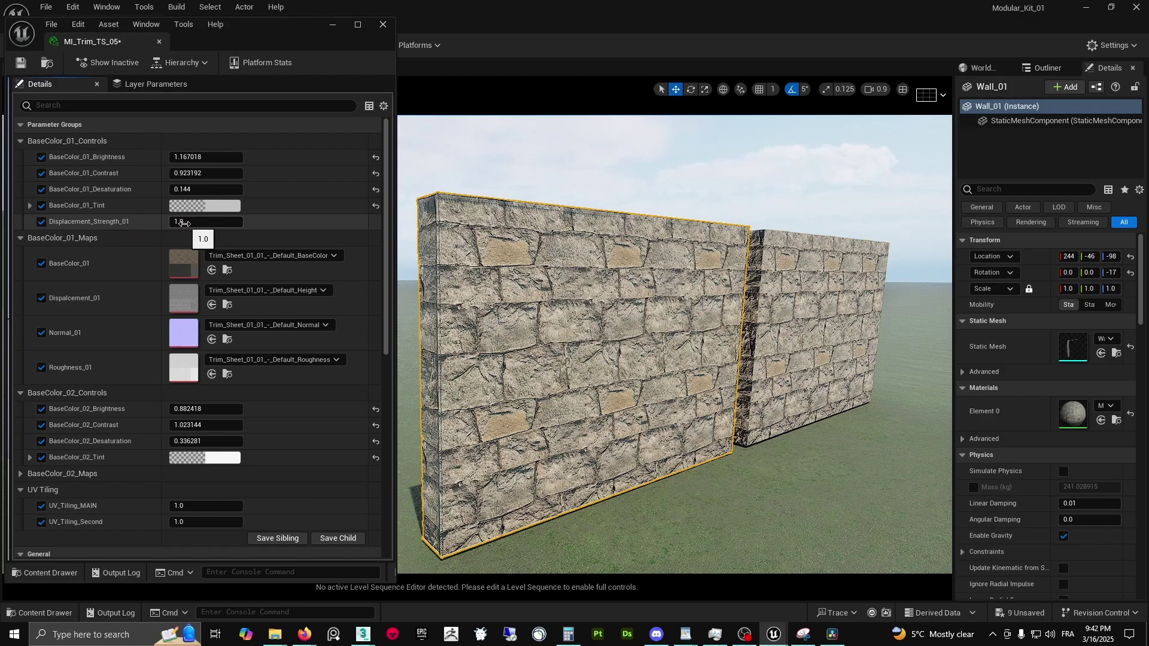
drag(185, 223, 269, 223)
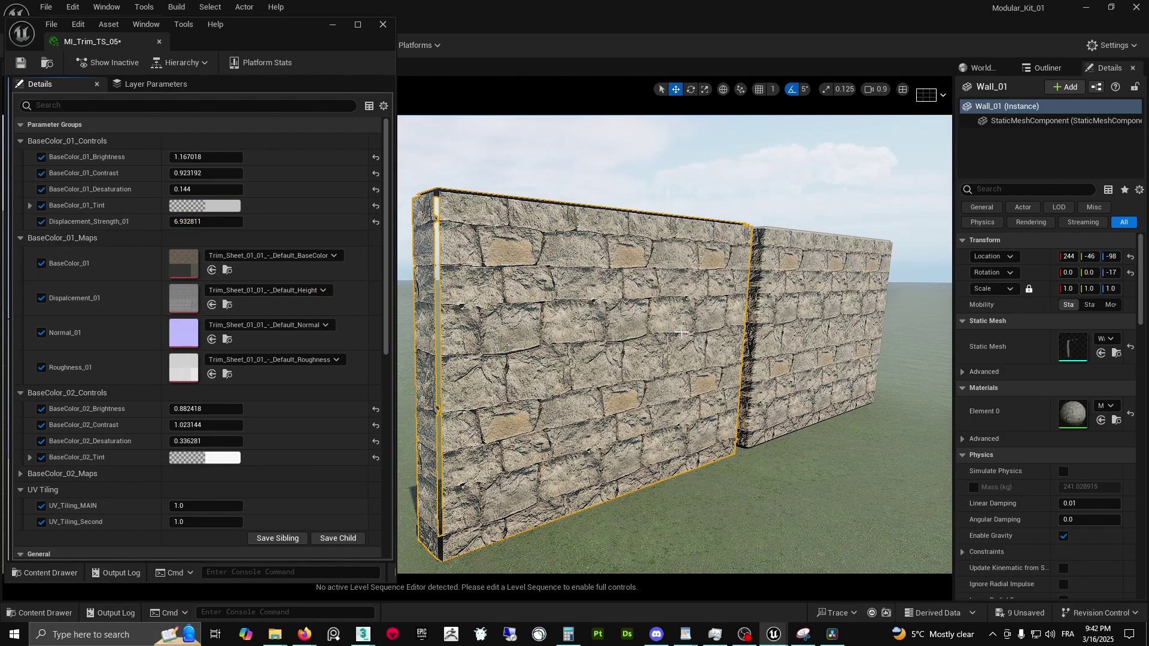
right_drag(682, 332, 715, 308)
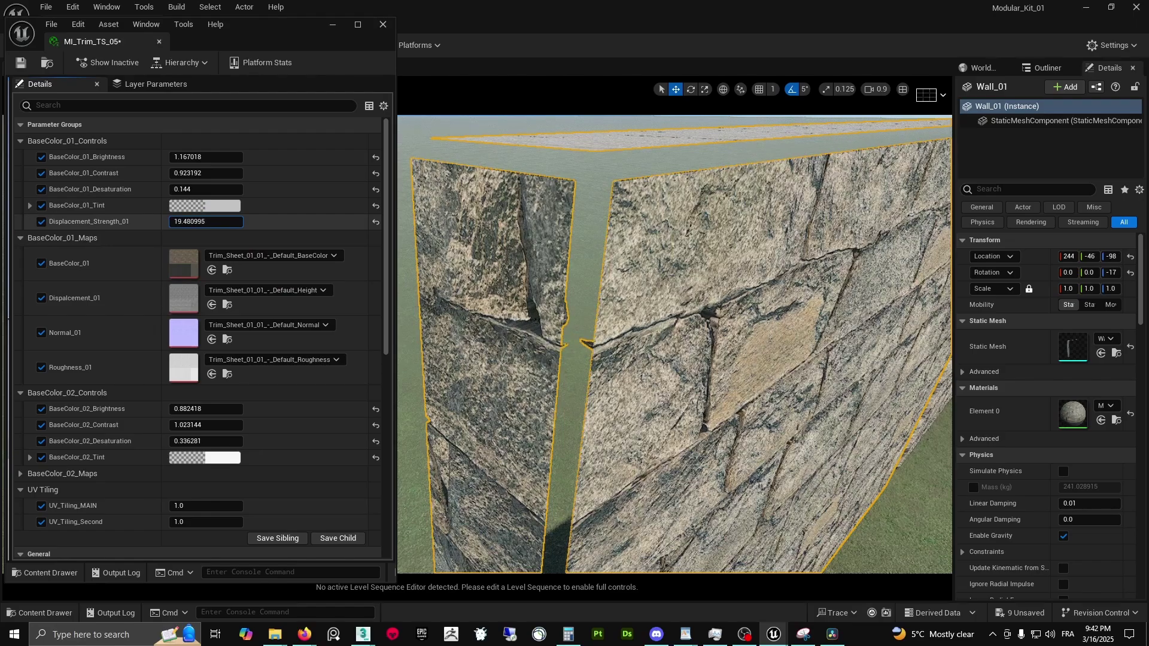
Try Displacement_Strength_01 at about 3.6 and then about 6.27 while examining the corners of the stone walls up close
mouse_move(206, 222)
mouse_down()
mouse_move(173, 222)
mouse_move(204, 222)
mouse_up()
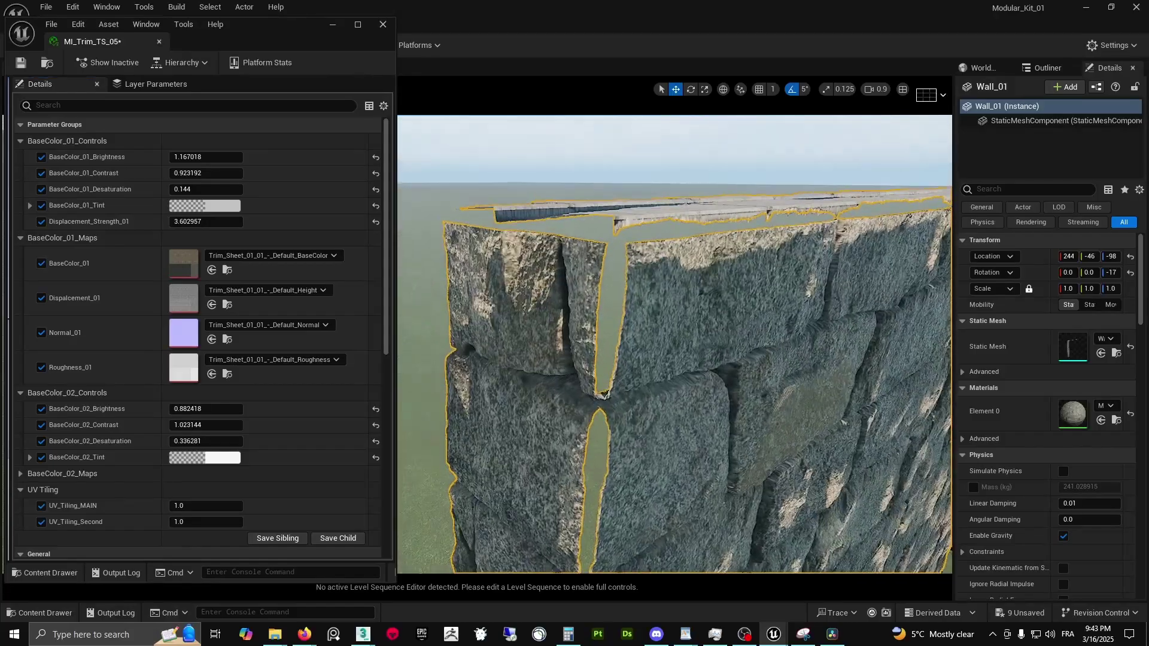
right_drag(674, 344, 649, 362)
mouse_move(205, 222)
mouse_down()
mouse_move(180, 222)
mouse_move(240, 222)
mouse_move(191, 222)
mouse_move(203, 222)
mouse_up()
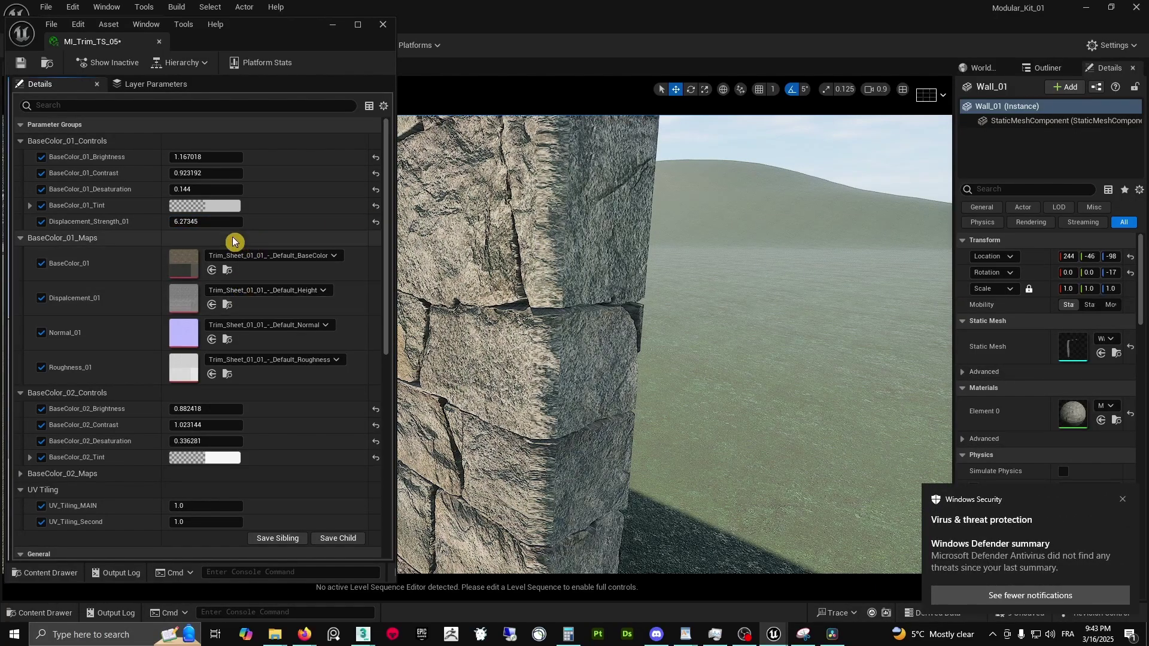
Lower Displacement_Strength_01 to about 3.52 and compare the corner of the plain wall with that of the chamfered wall from close range
drag(206, 221, 196, 222)
mouse_move(473, 375)
right_down()
mouse_move(401, 375)
mouse_move(455, 376)
right_up()
key(w)
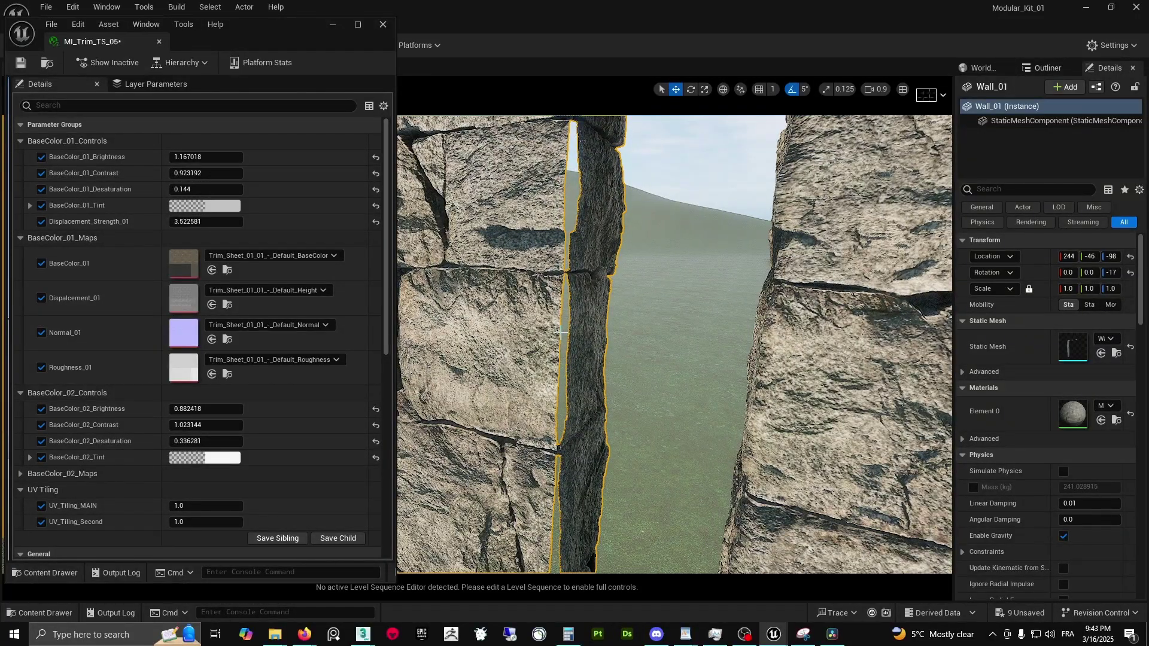
right_drag(559, 357, 724, 359)
key(w)
key(s)
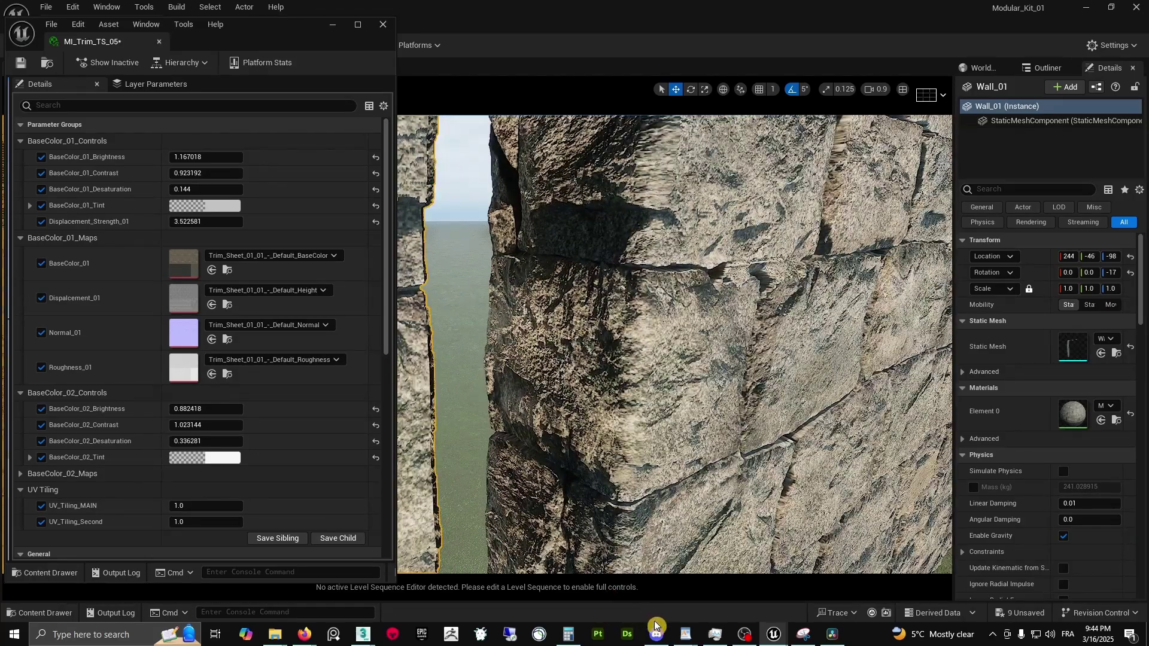
mouse_move(367, 638)
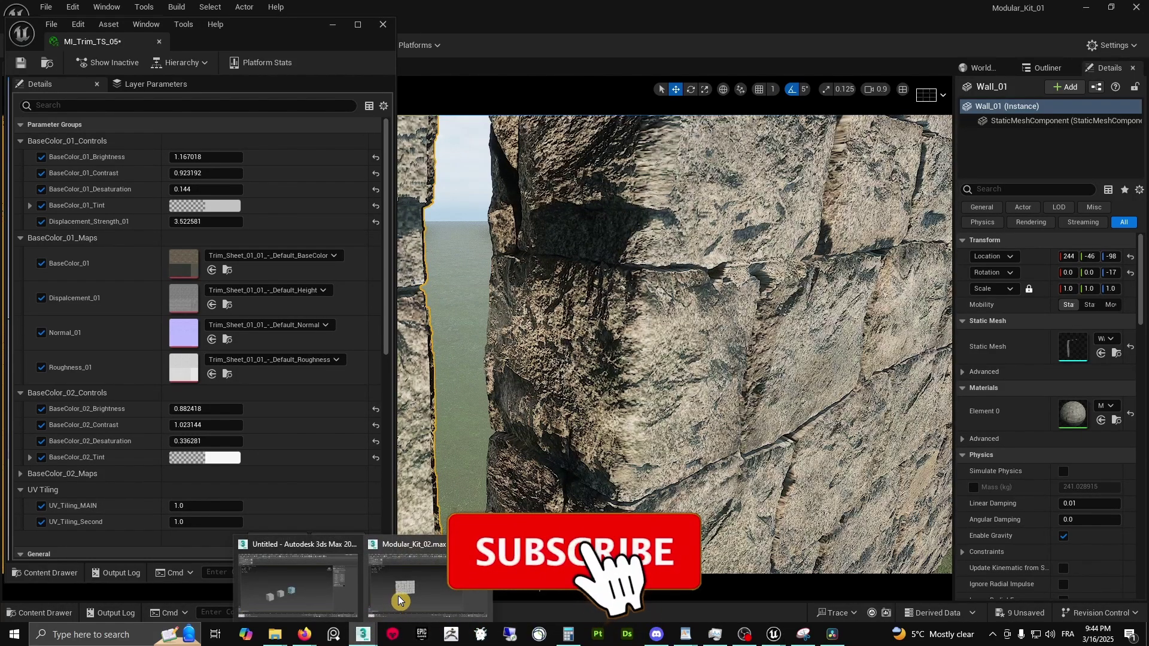